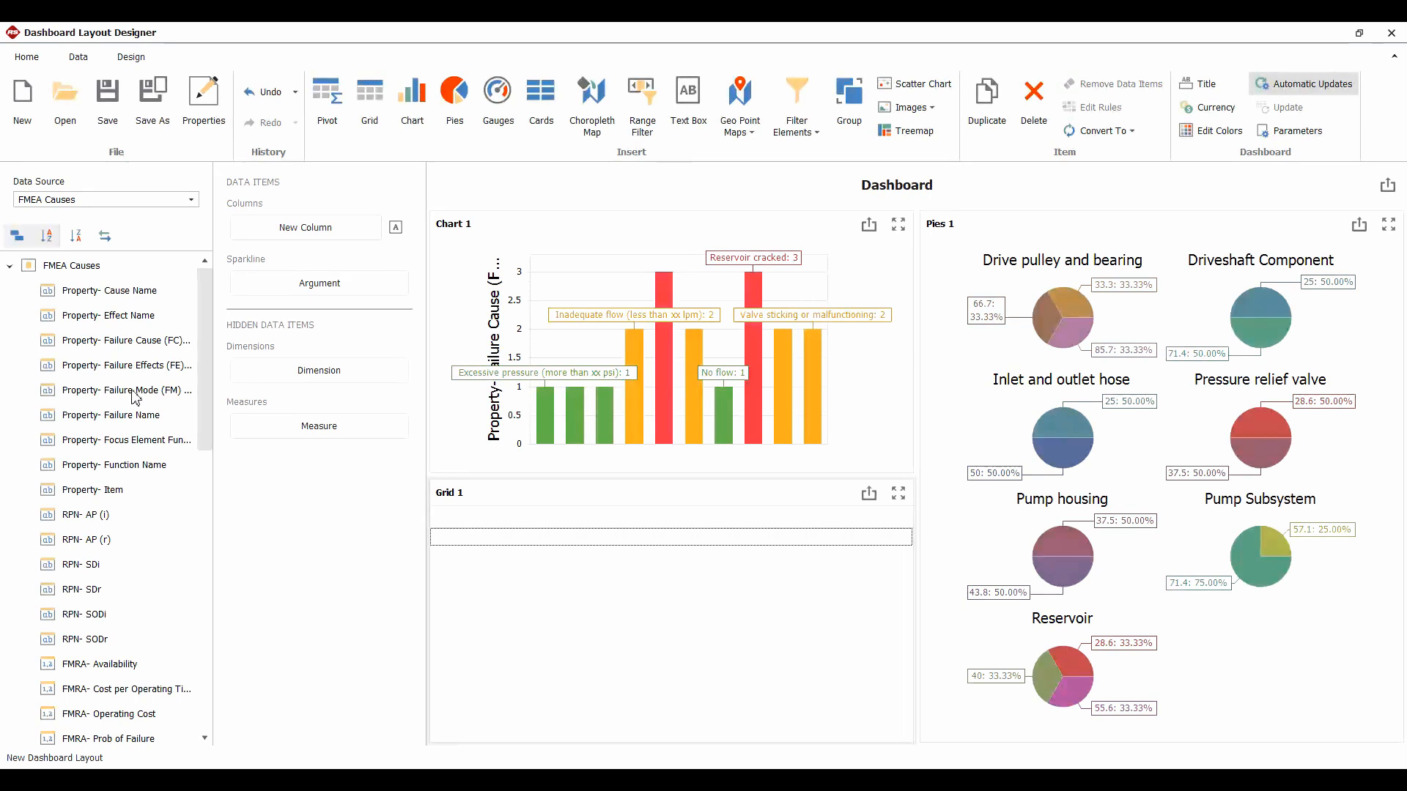
Add Property- Failure Mode (FM) and Property- Failure Cause (FC) as columns in Grid 1
drag(143, 389, 322, 235)
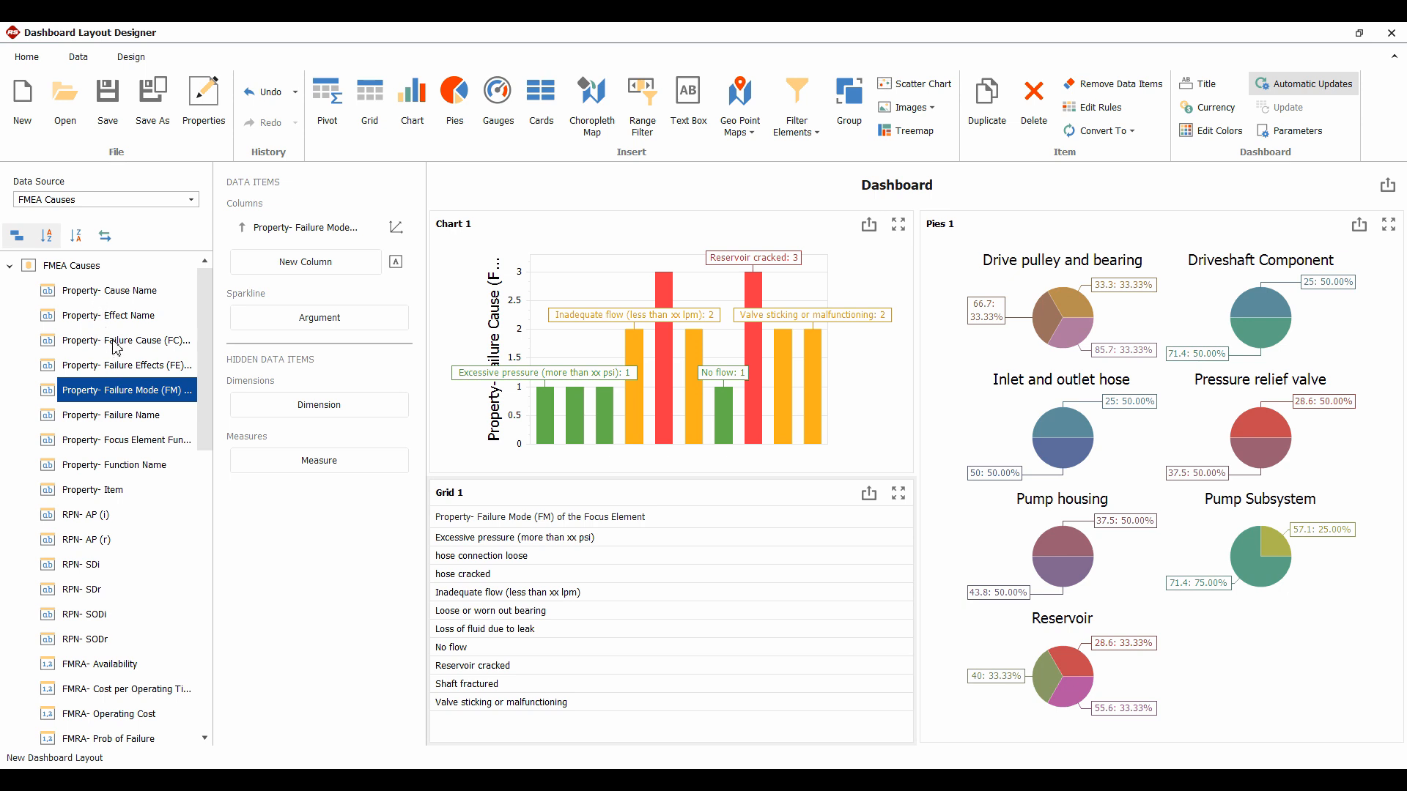
drag(117, 348, 311, 270)
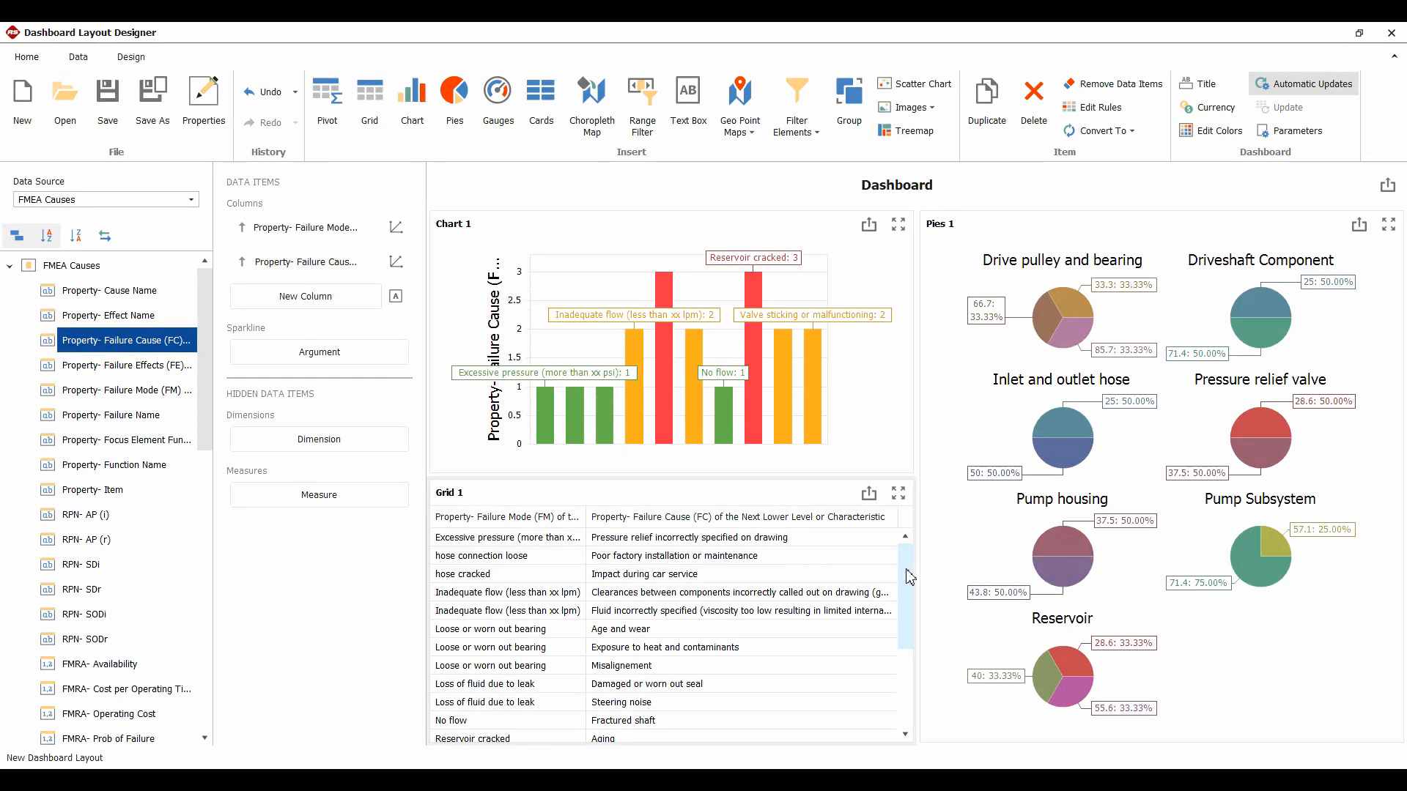
drag(916, 579, 923, 646)
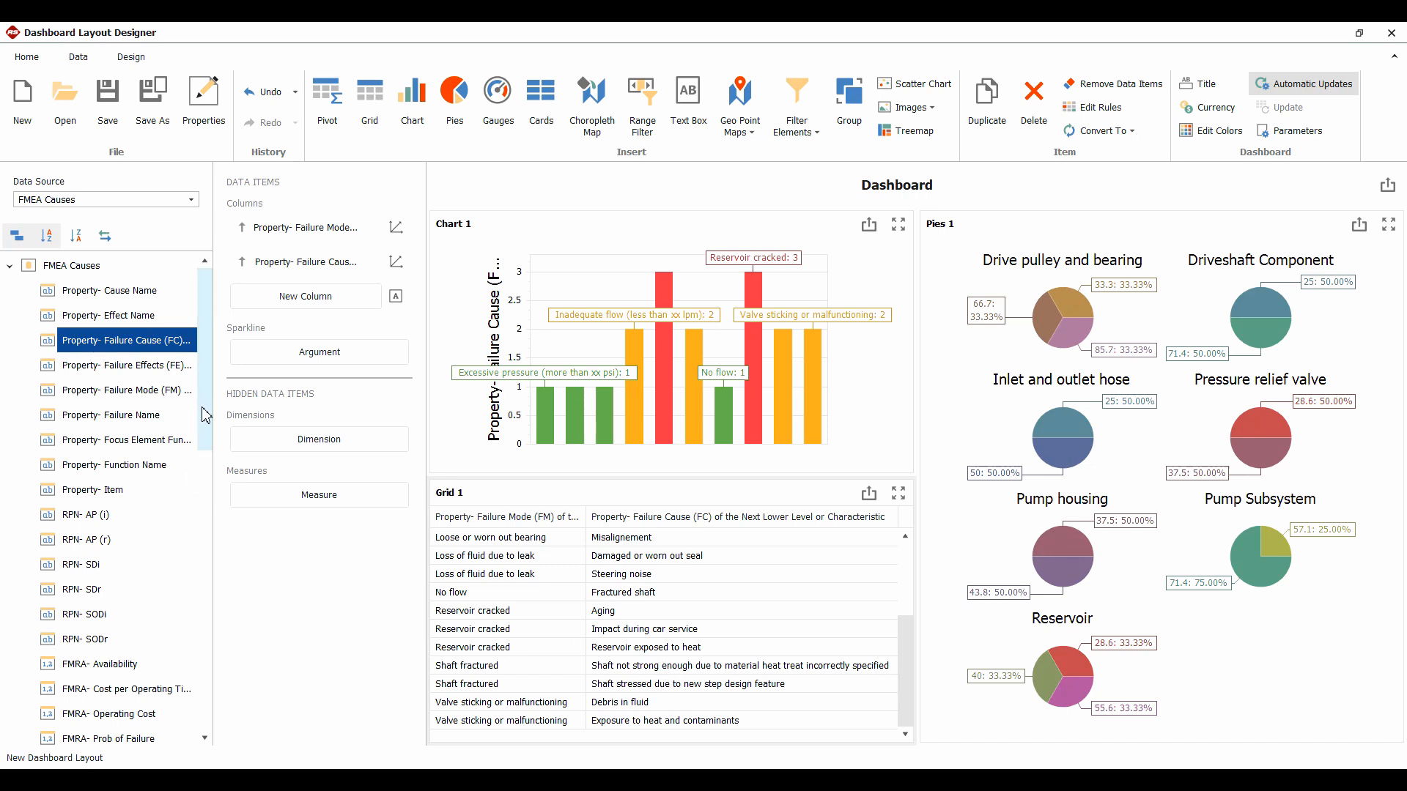
Add RPN- RPN Reduction % as the third column of Grid 1 and widen the grid slightly
drag(206, 416, 225, 683)
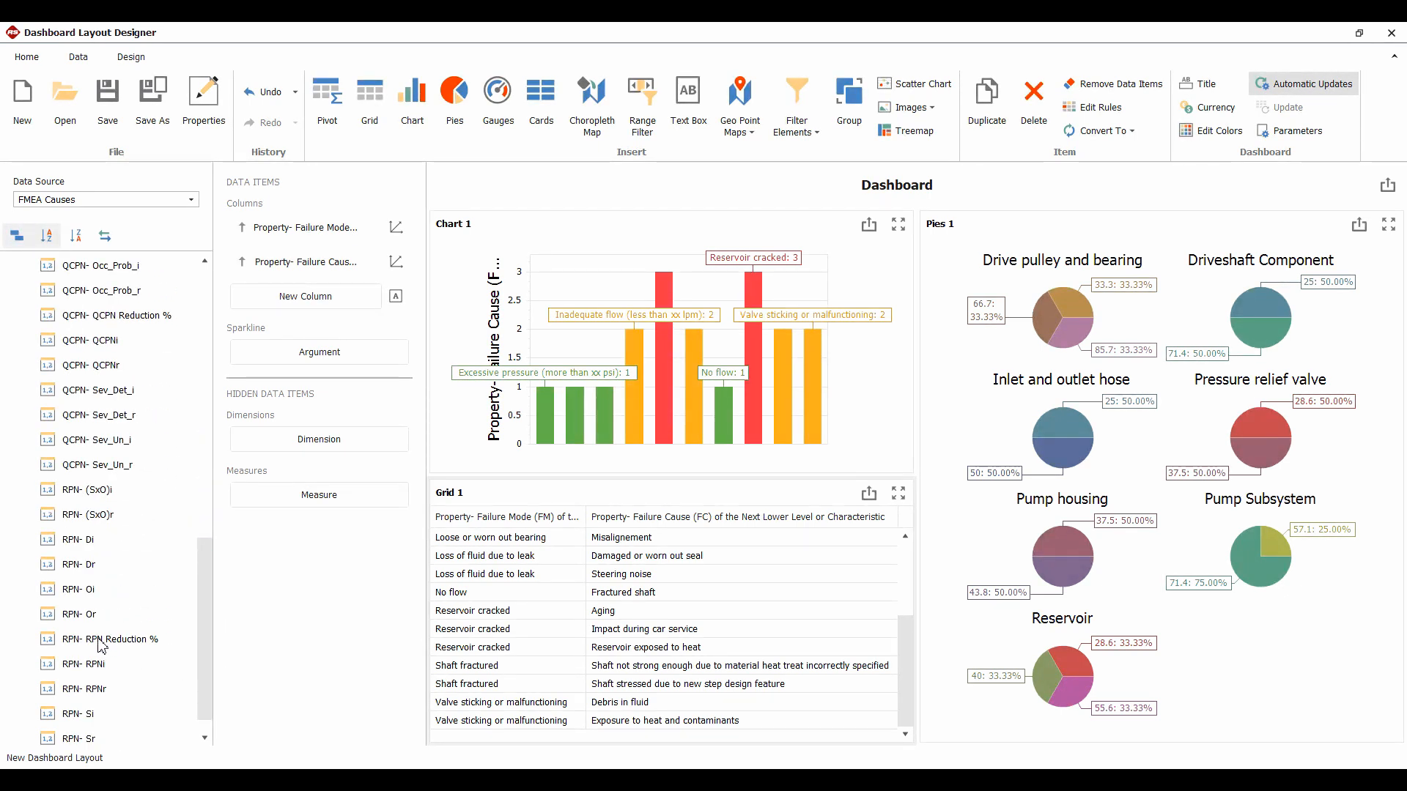
drag(101, 644, 336, 305)
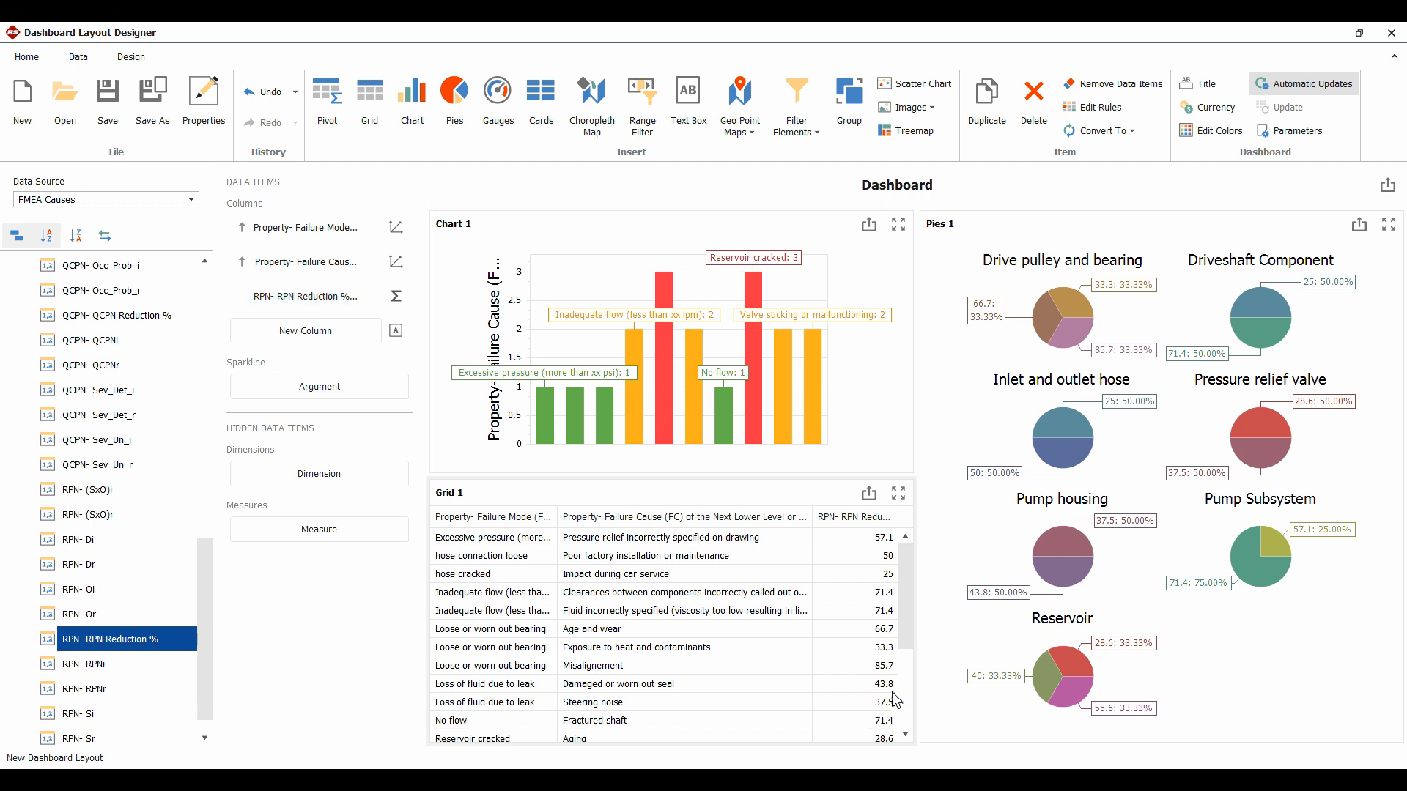
drag(917, 696, 960, 691)
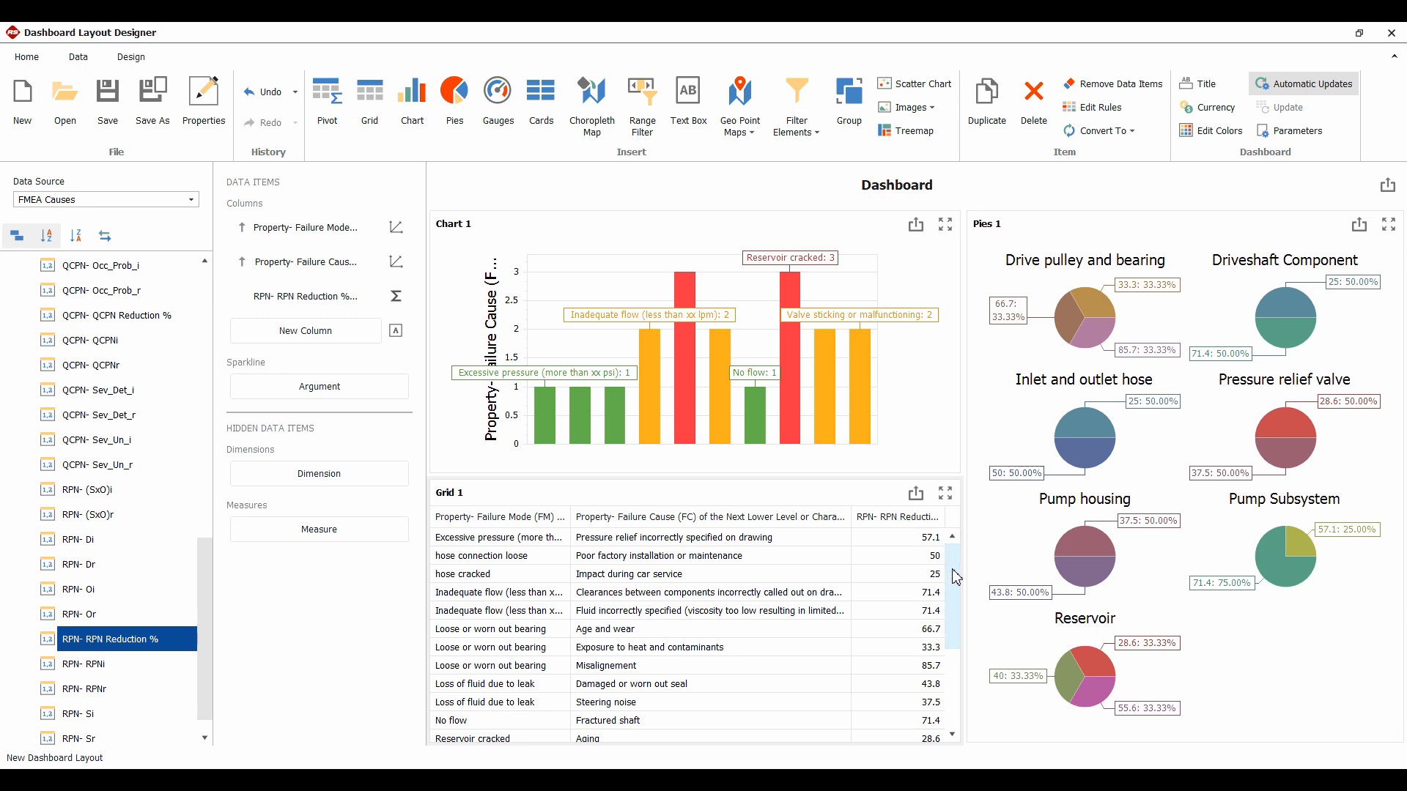
drag(958, 577, 963, 645)
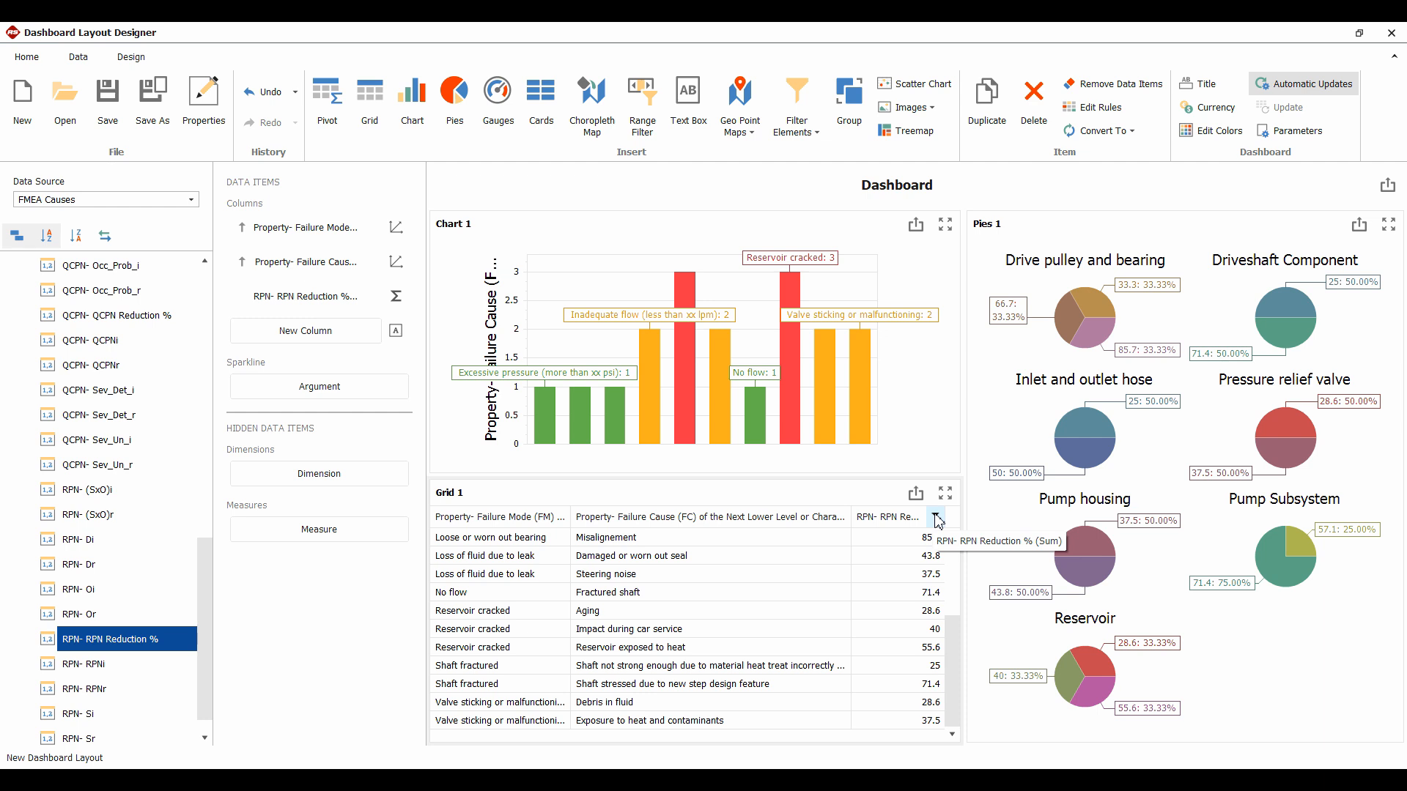
Start an Icon Ranges format rule with five-range bar icons on Grid 1's RPN Reduction % column
click(937, 518)
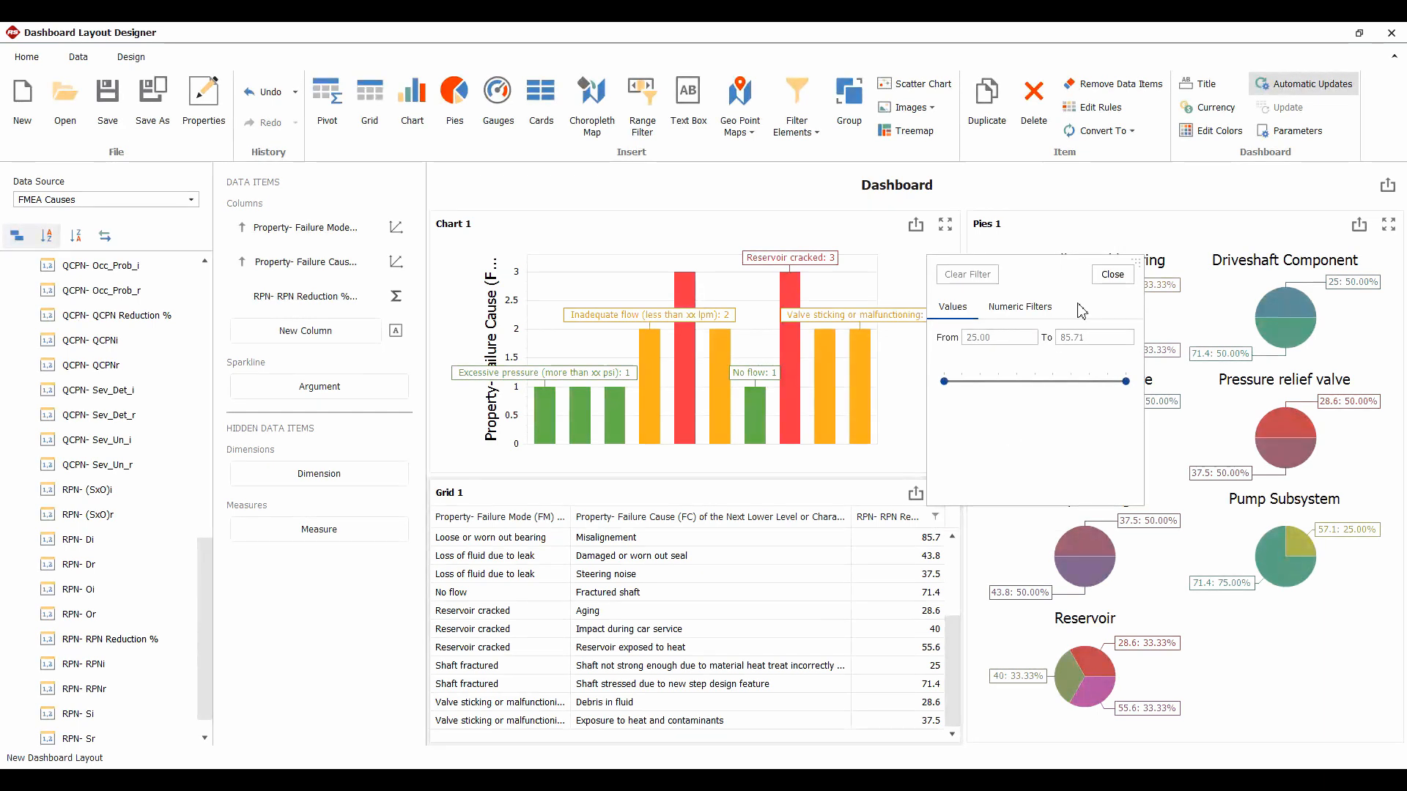
click(1114, 273)
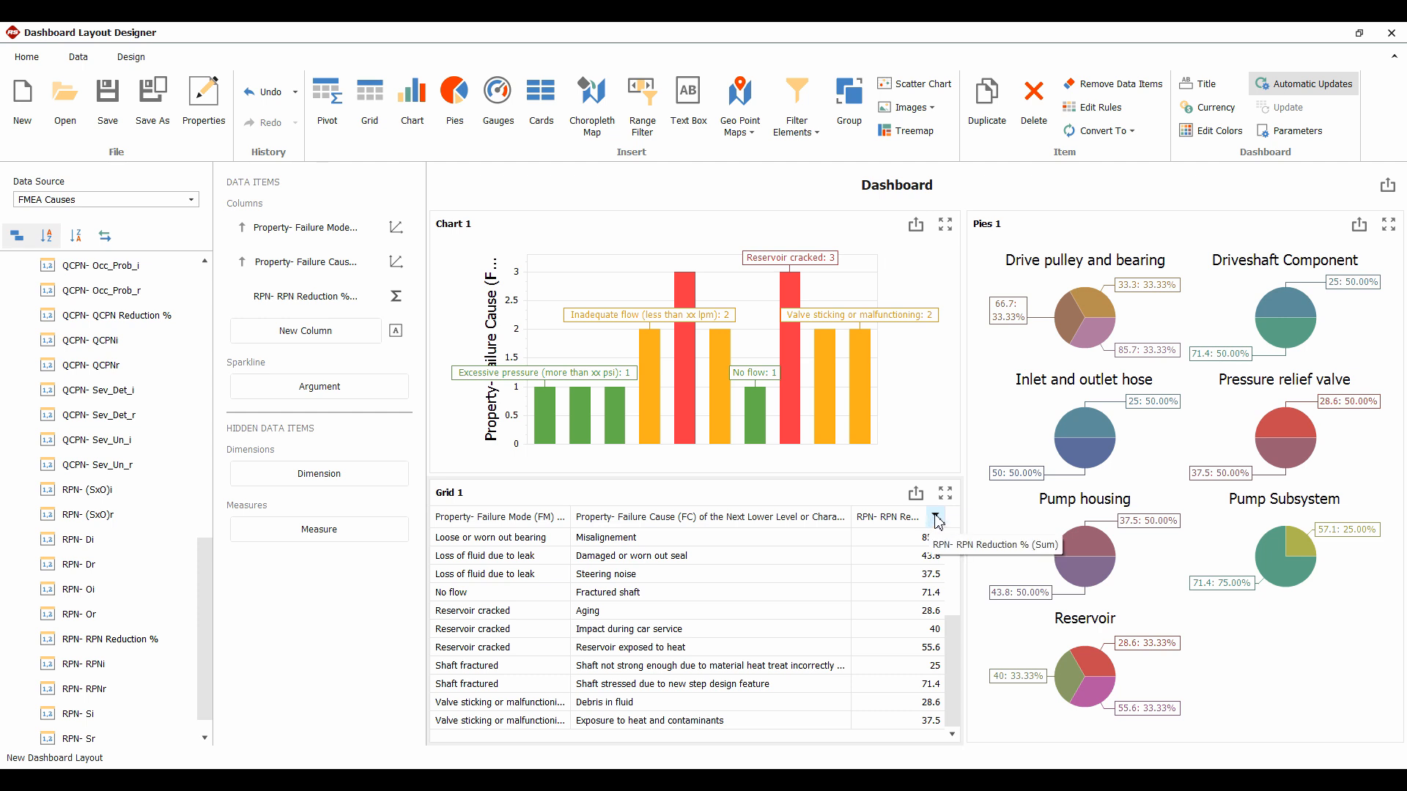
right_click(938, 518)
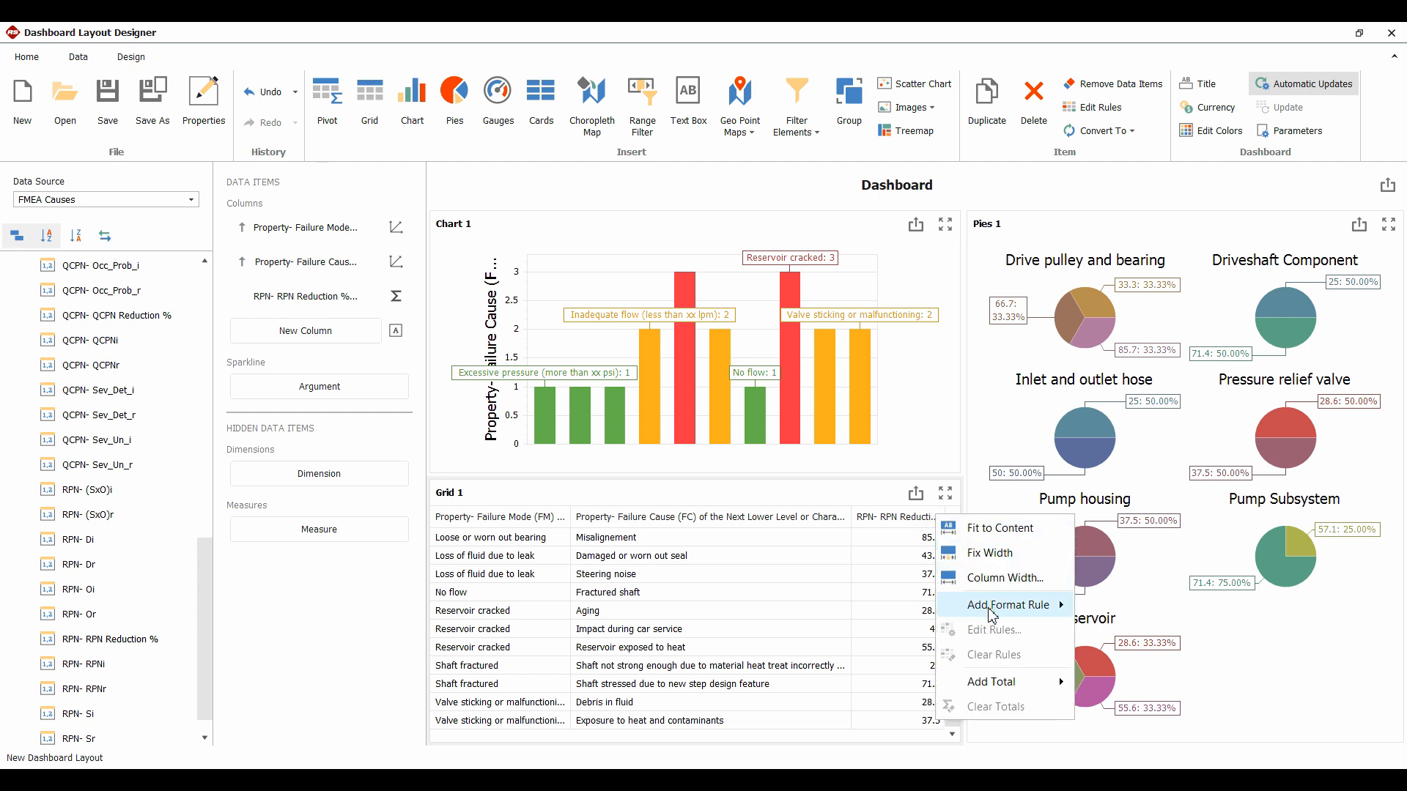
mouse_move(992, 607)
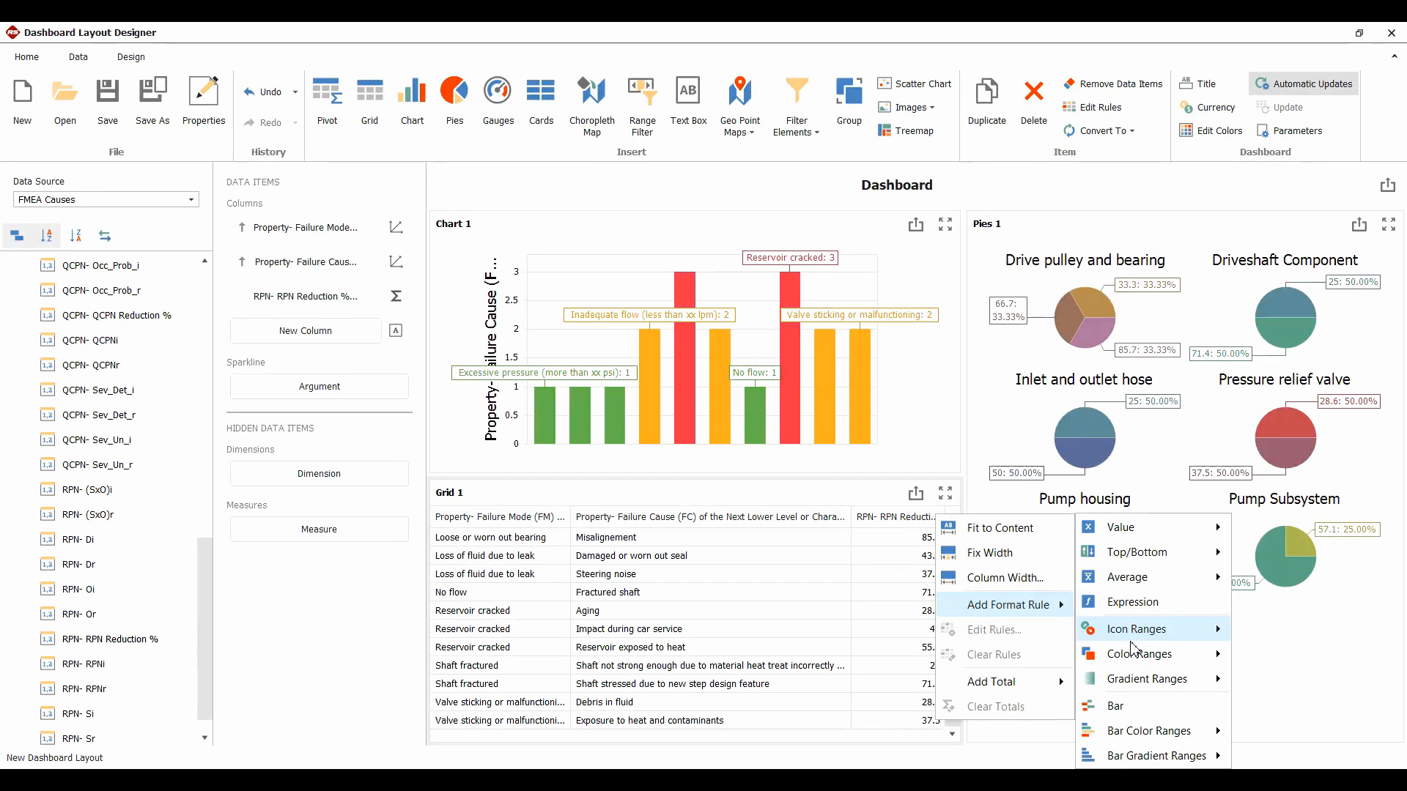
mouse_move(1135, 655)
mouse_move(1135, 628)
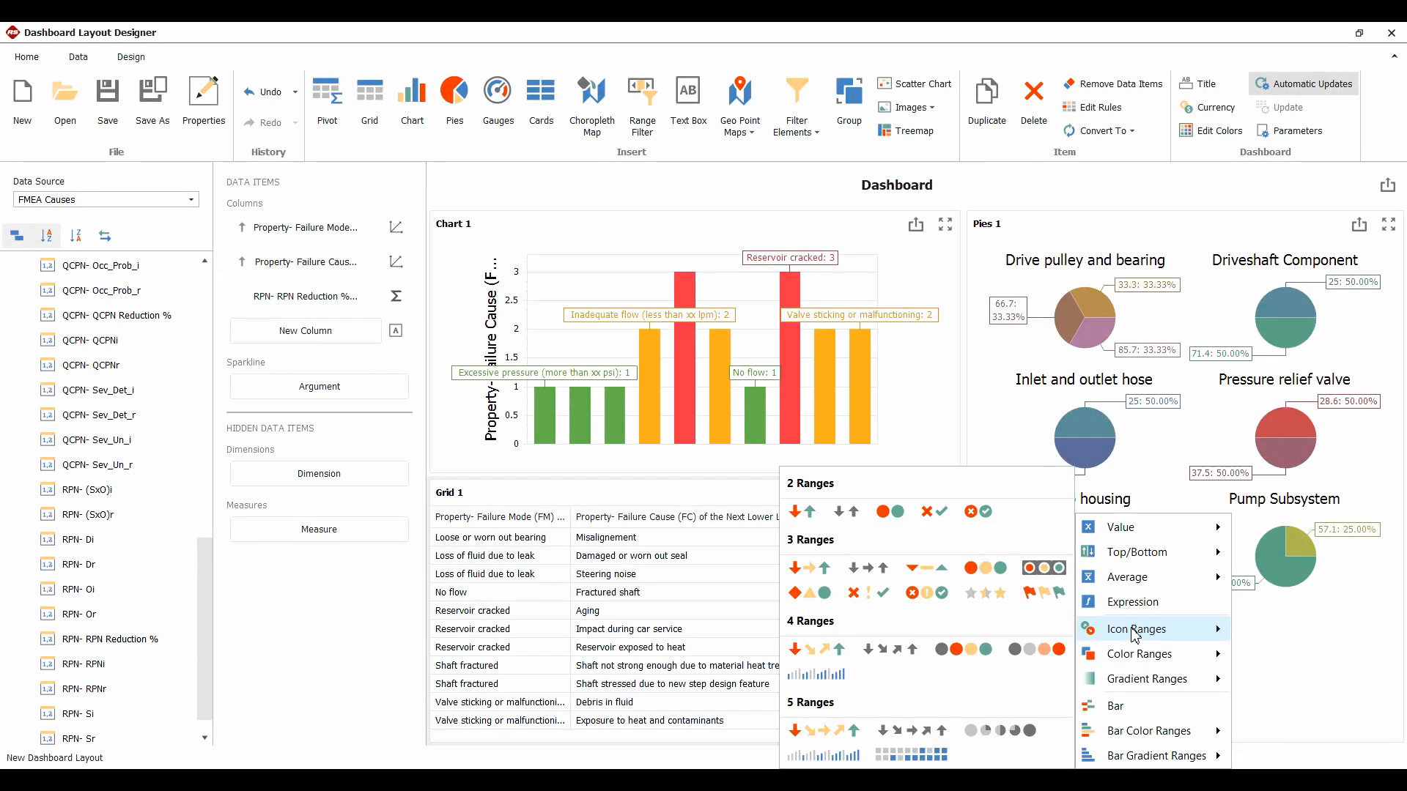
click(824, 755)
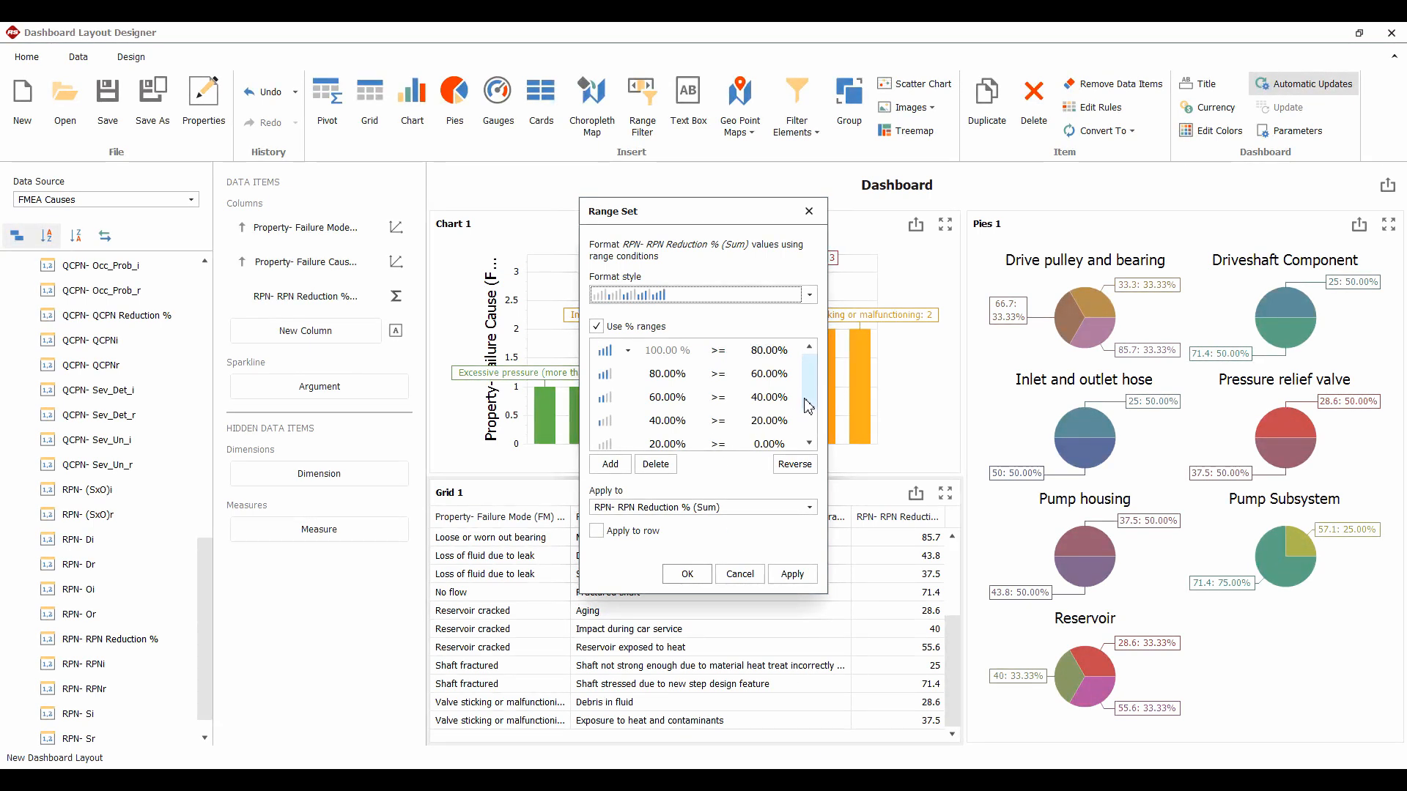
Switch the rule's format style to four-range bar icons, reverse the icon order and apply it
click(810, 295)
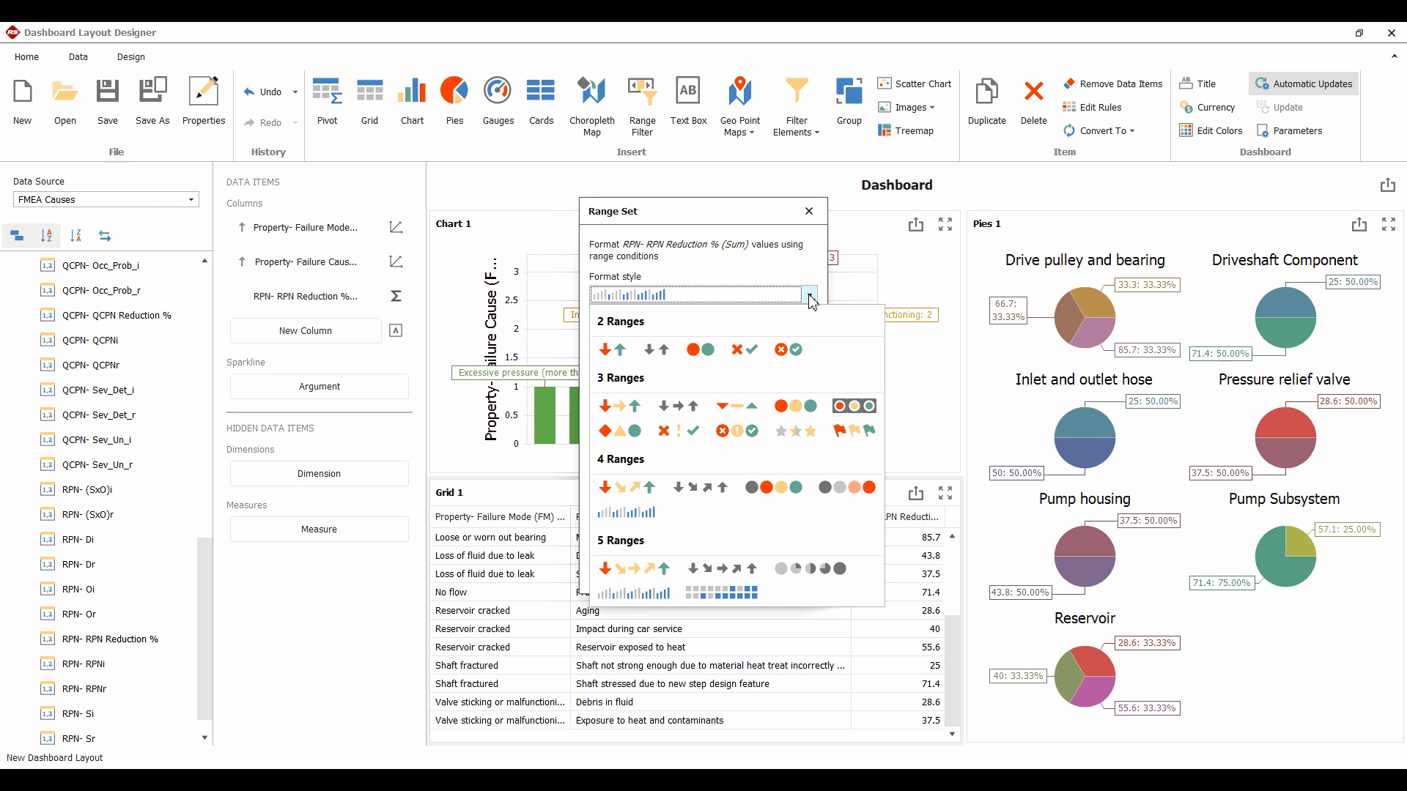
click(626, 512)
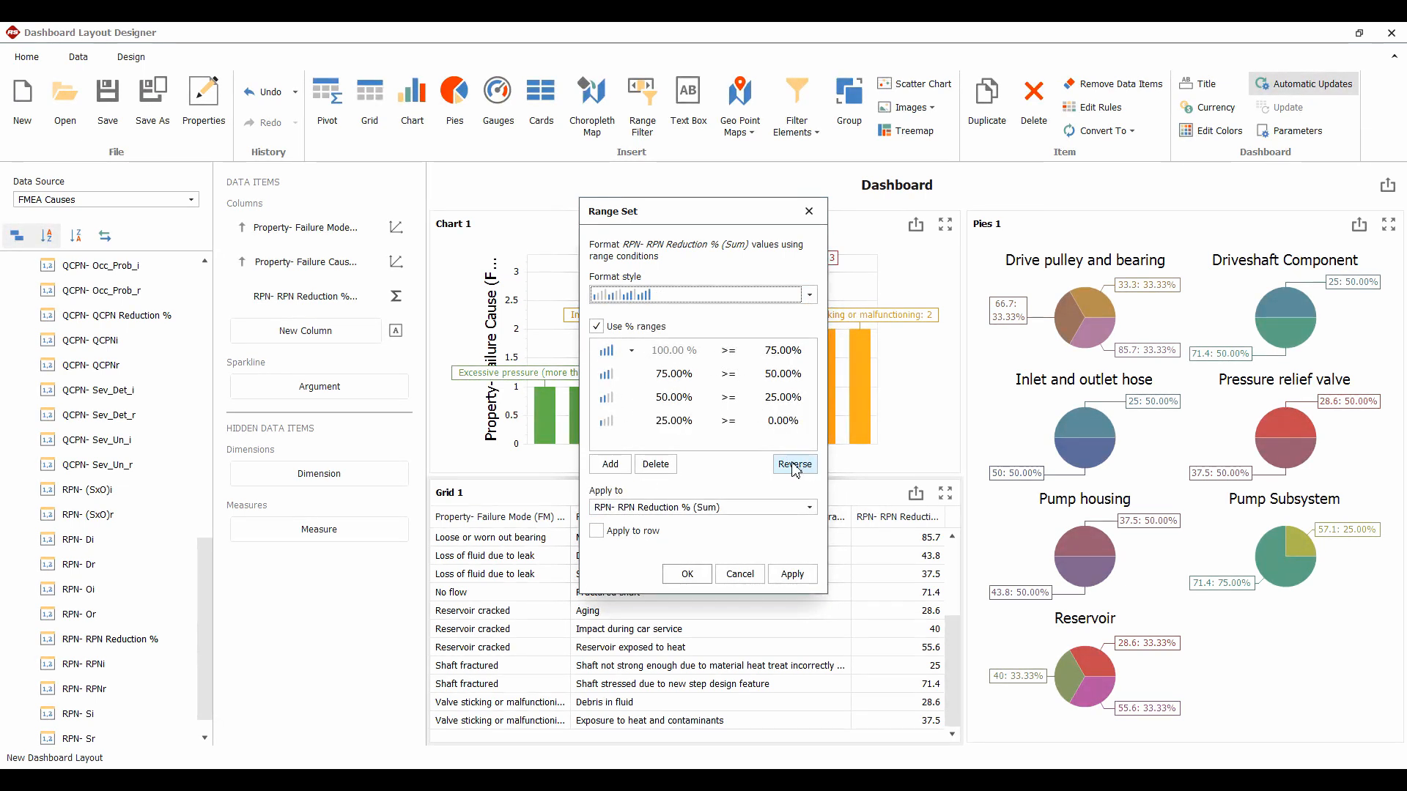
click(795, 469)
click(793, 576)
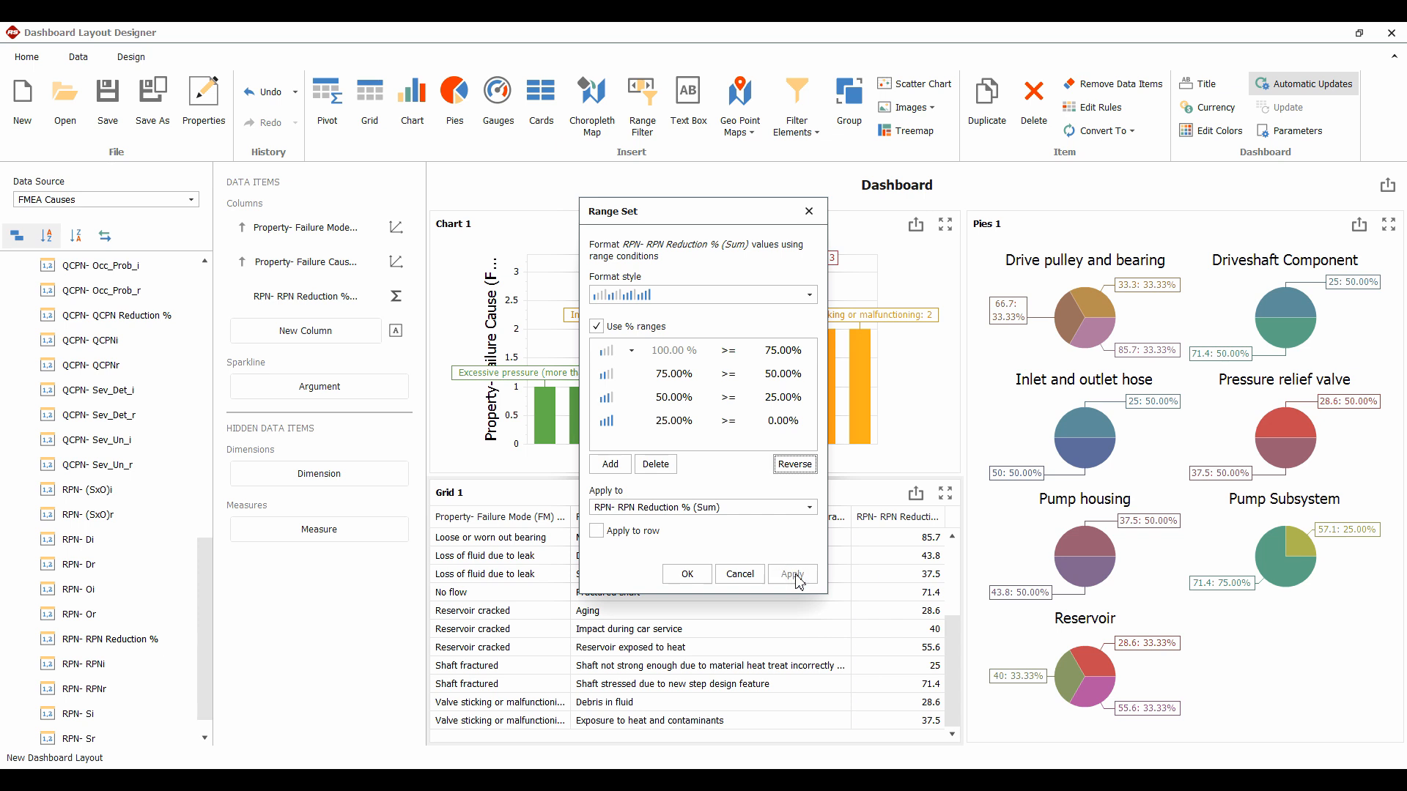
click(741, 575)
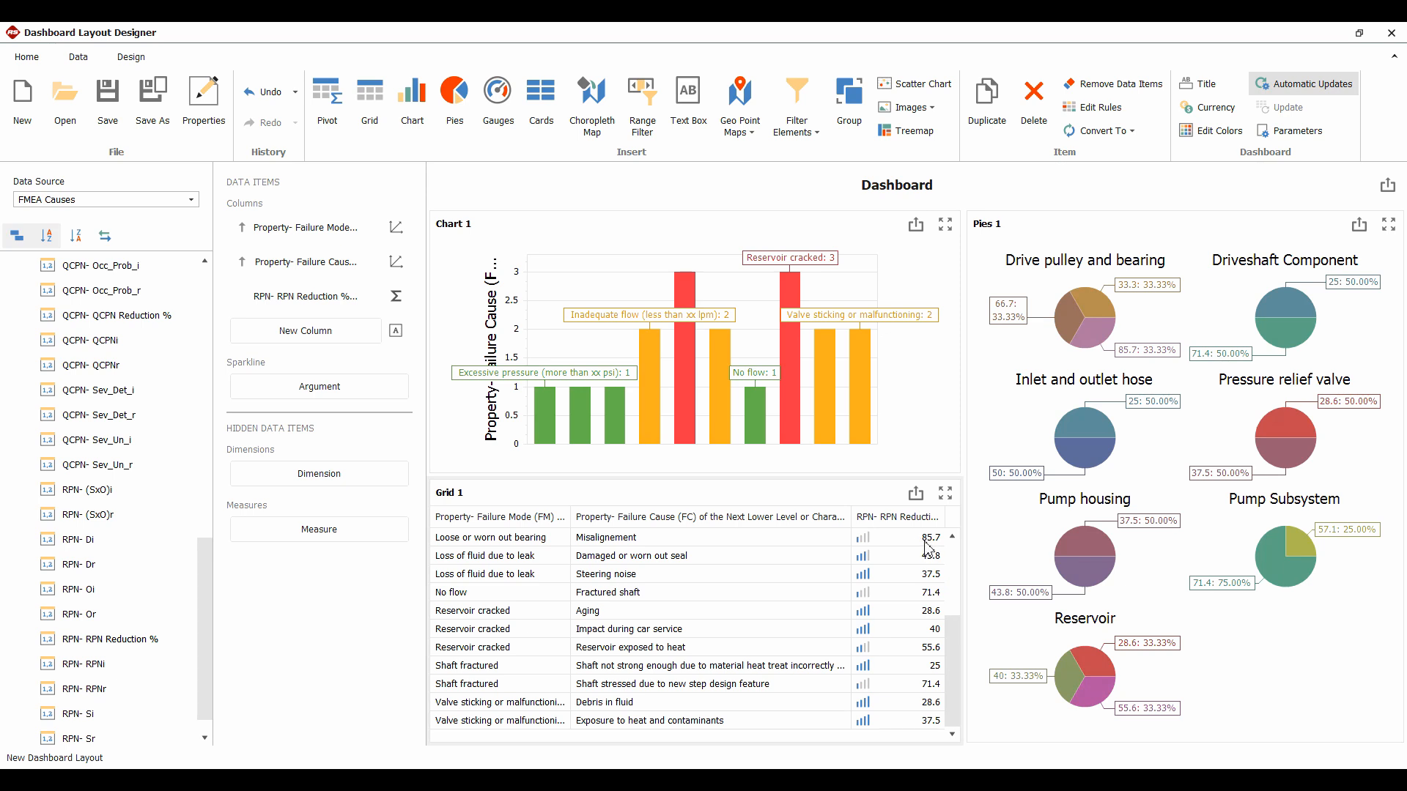
Clear the format rules from Grid 1's RPN Reduction % column
drag(956, 625, 954, 559)
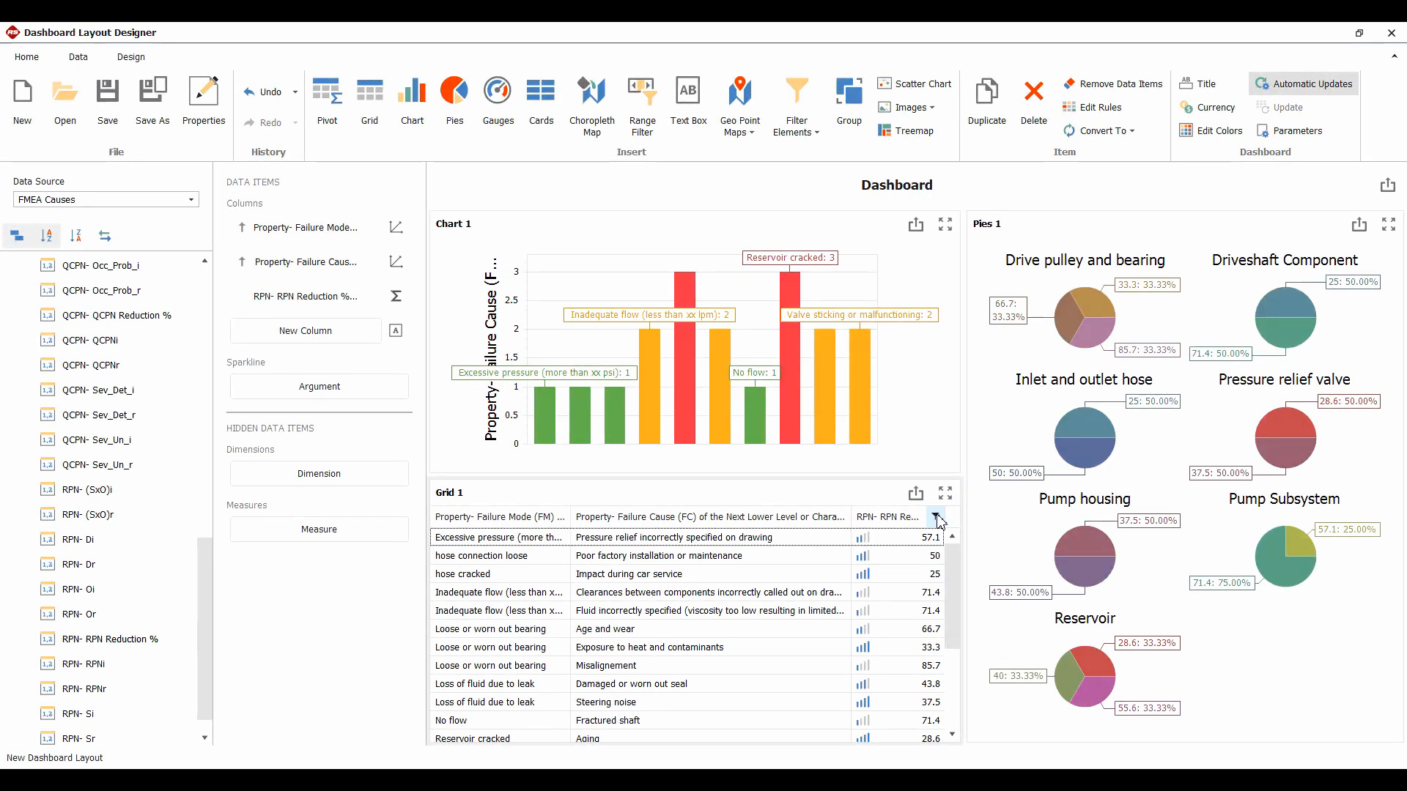
right_click(940, 518)
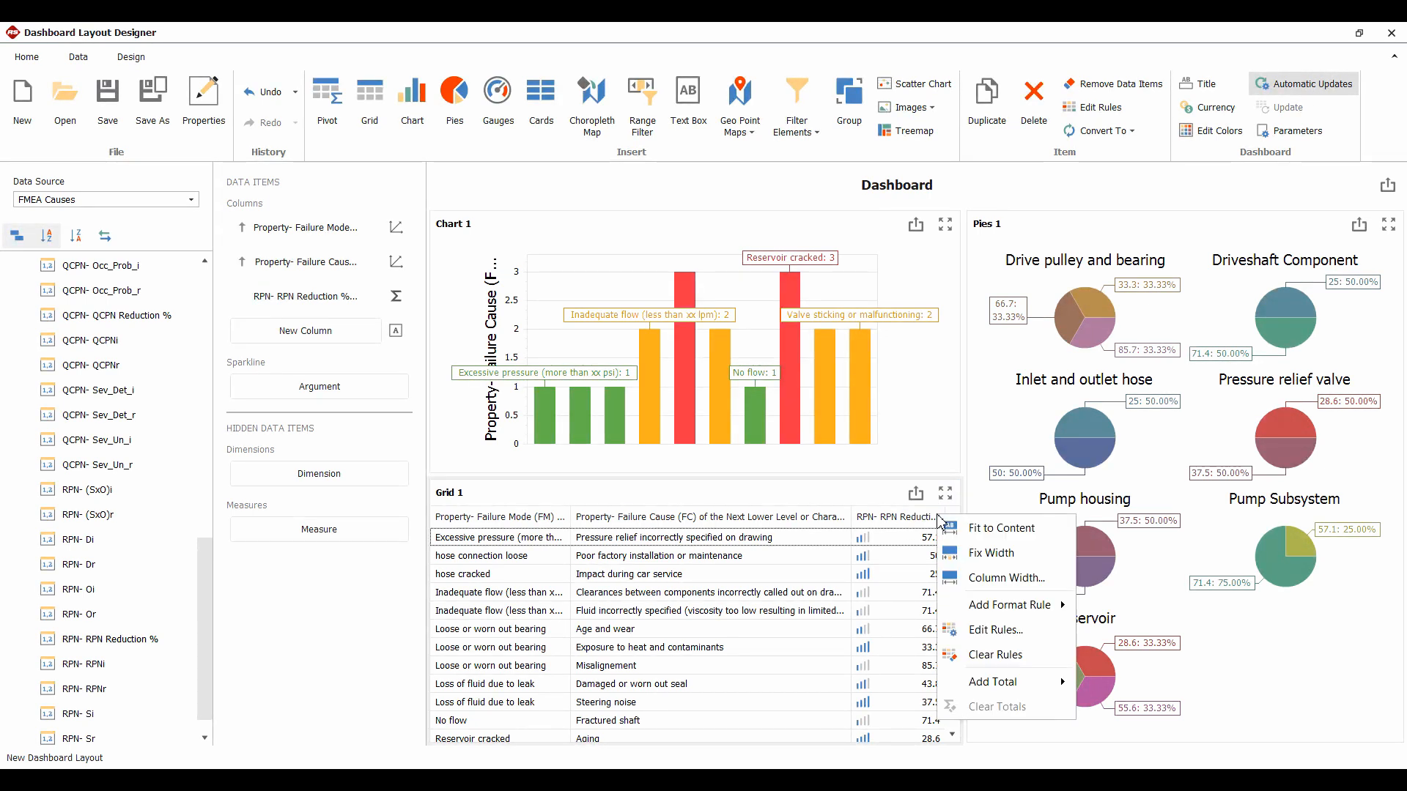
click(991, 655)
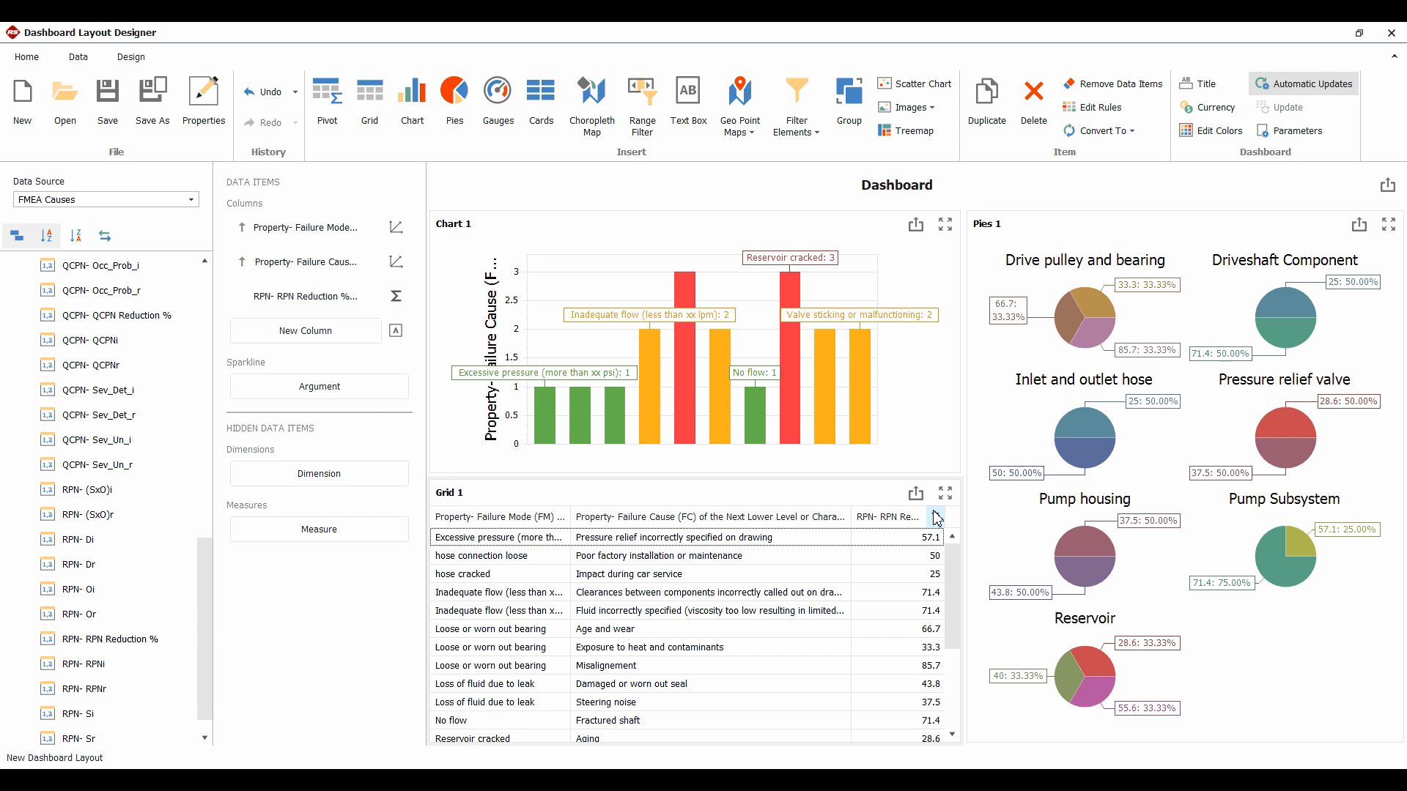
Apply an Icon Ranges format rule with four-range bar icons in default order to the RPN Reduction % column of Grid 1
click(937, 517)
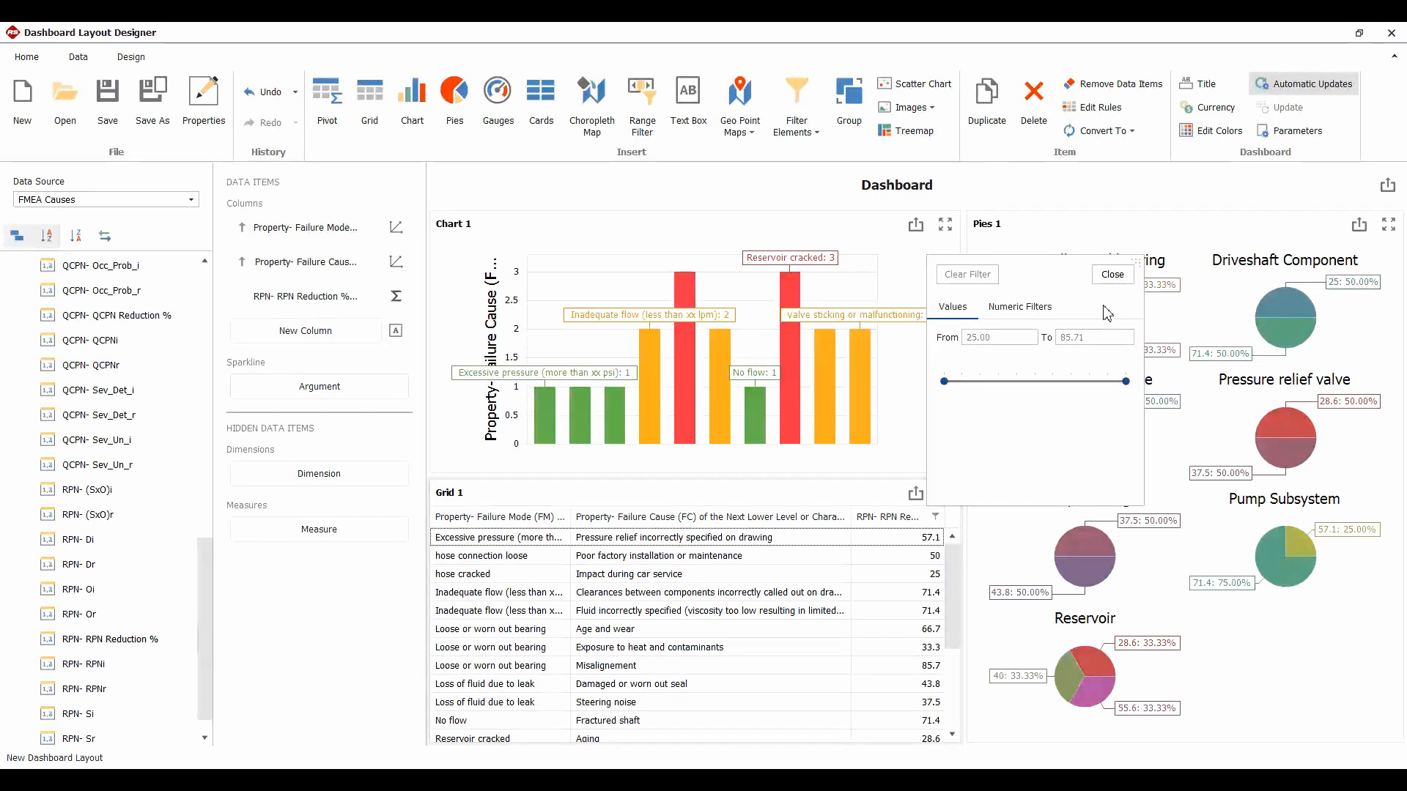
click(1126, 280)
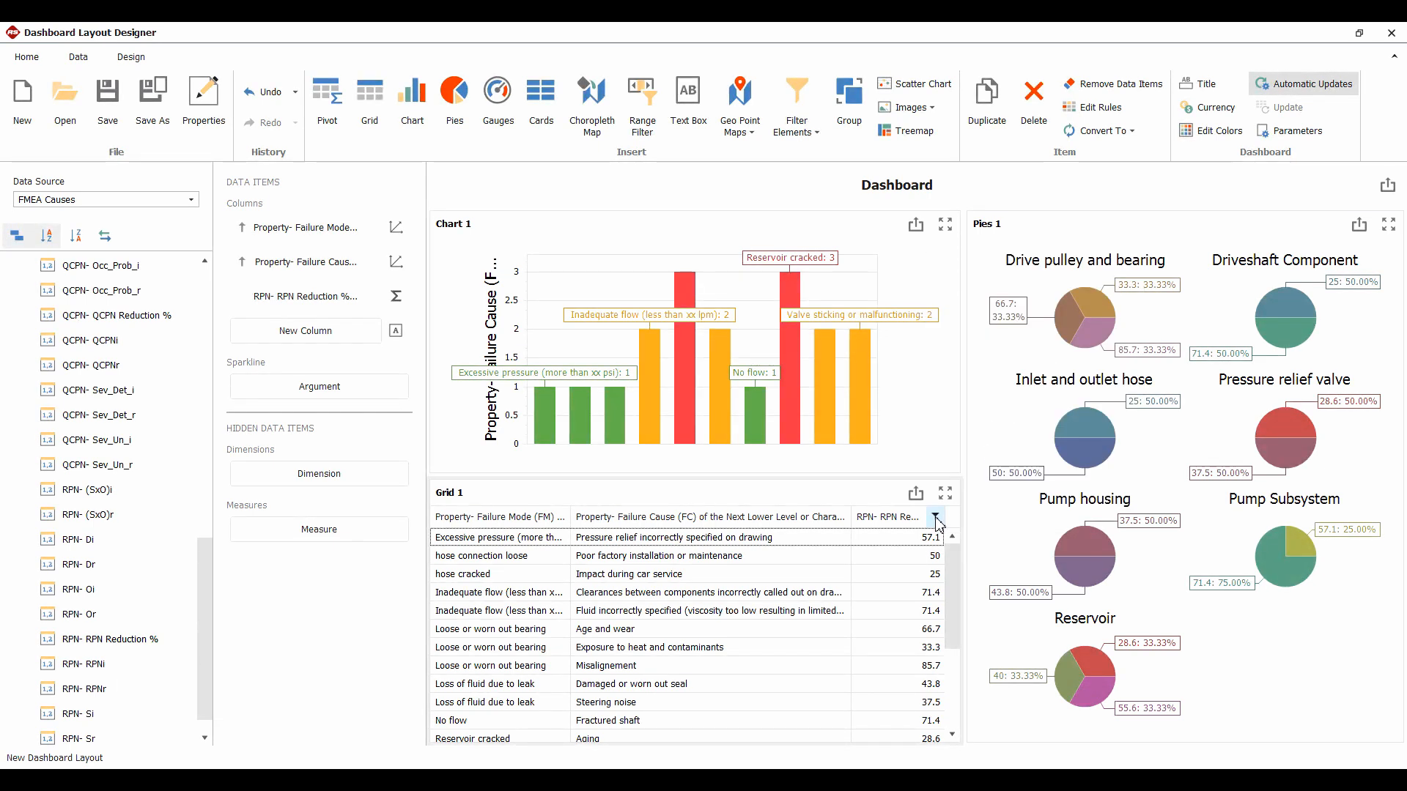
right_click(937, 519)
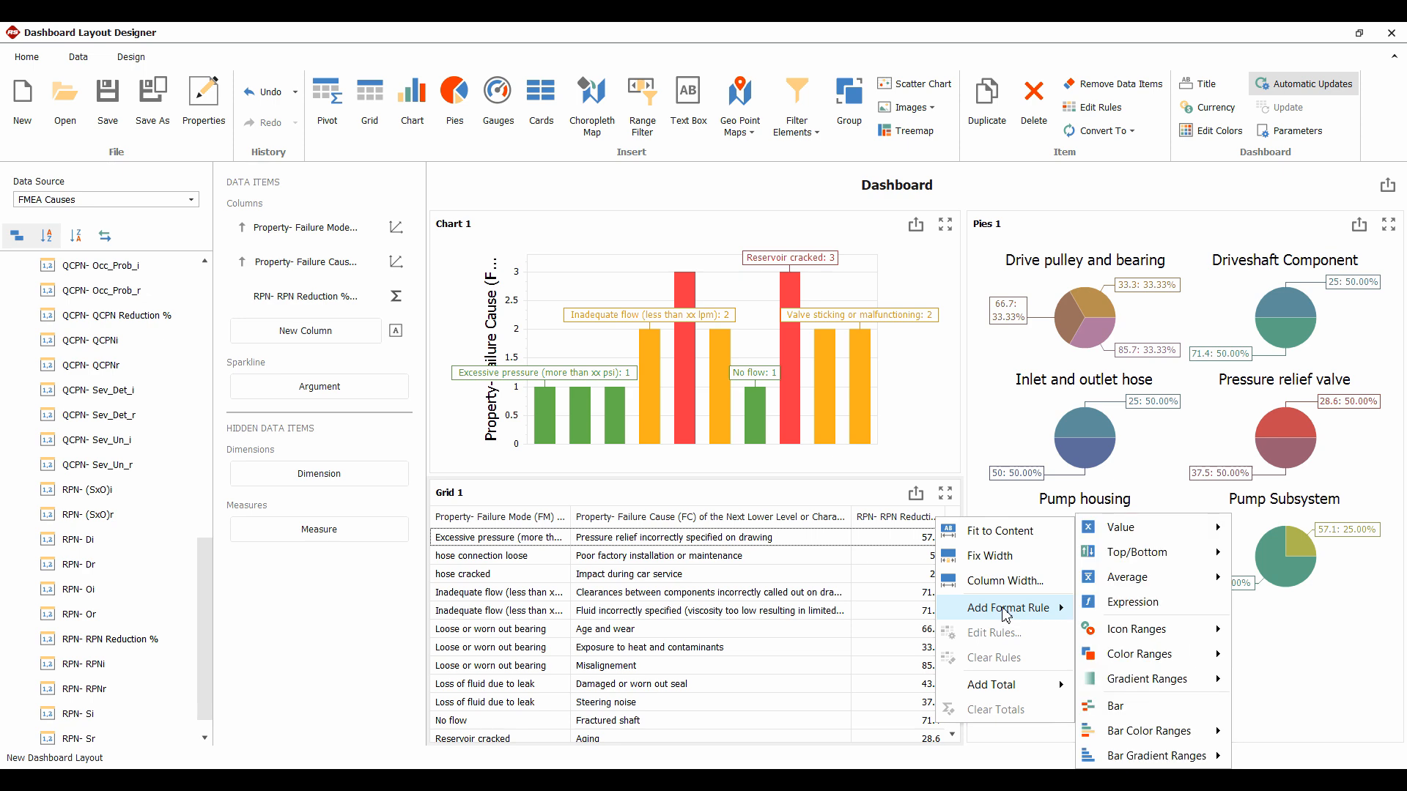
mouse_move(1136, 634)
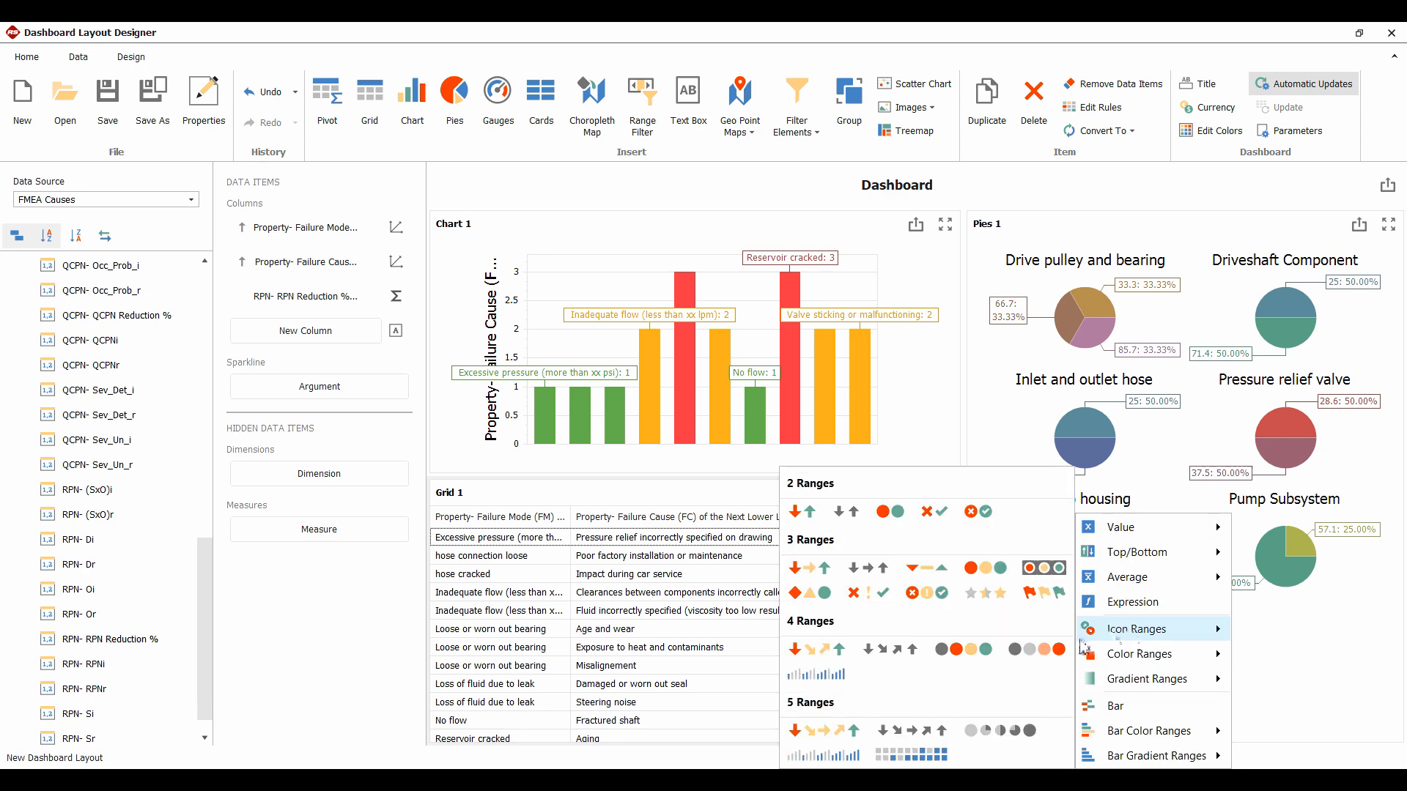
click(815, 674)
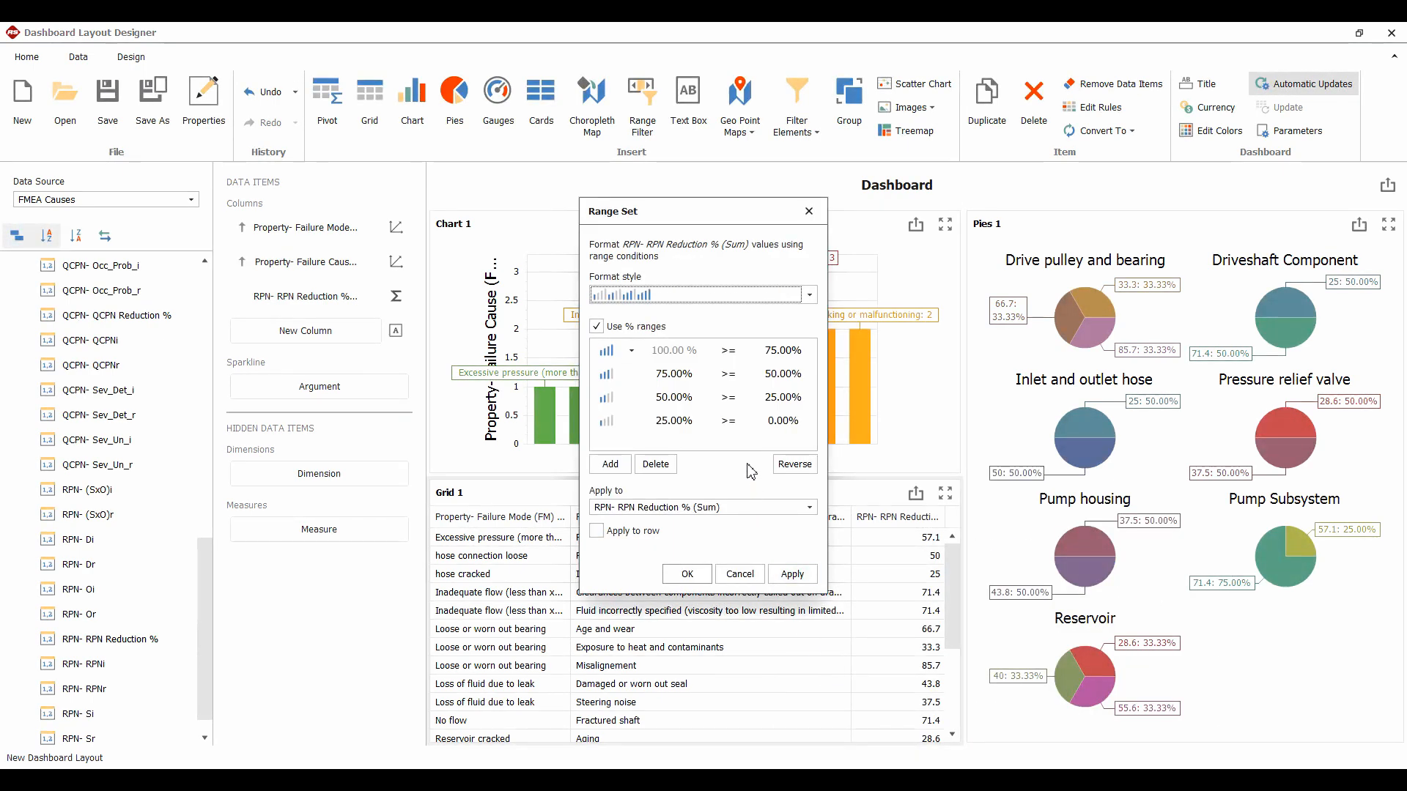
click(789, 577)
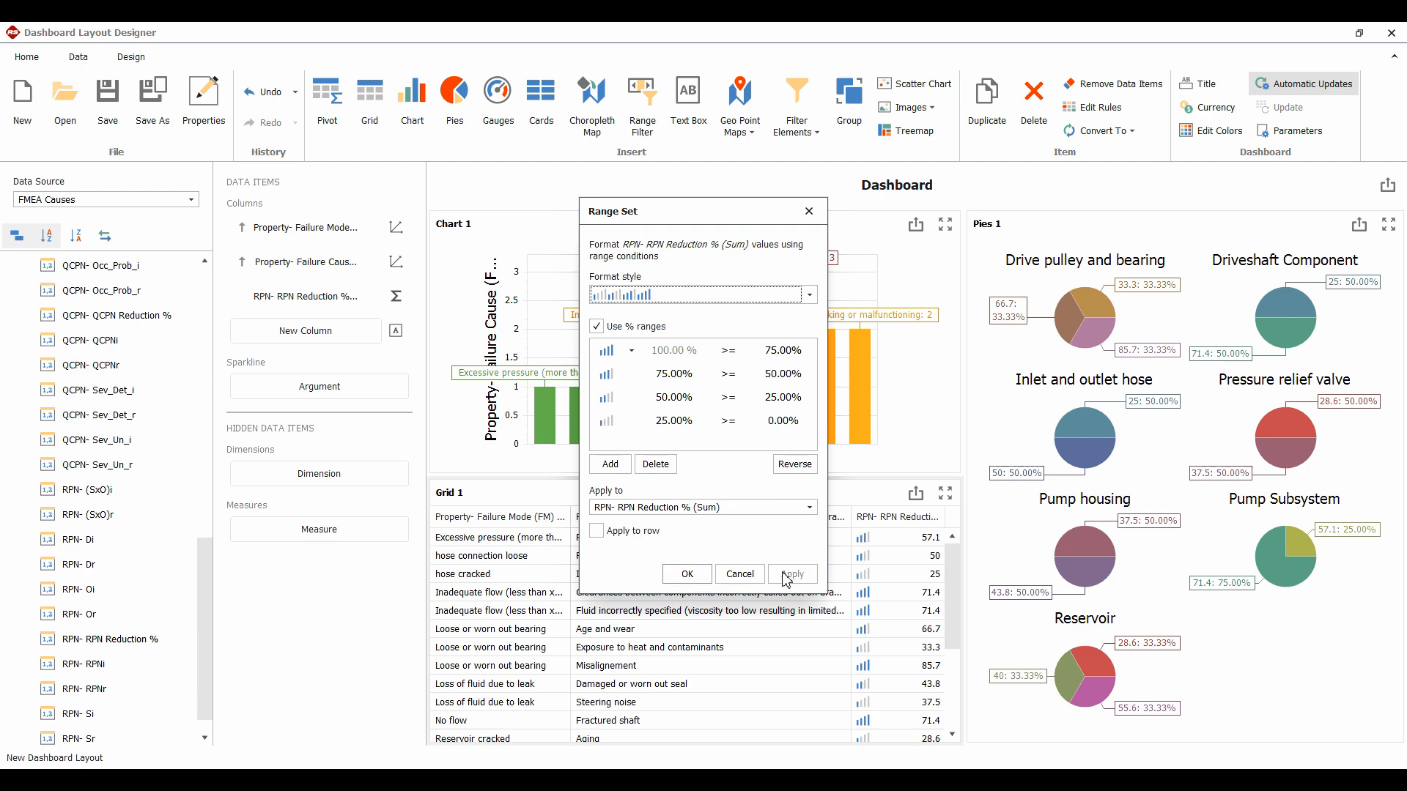
click(706, 576)
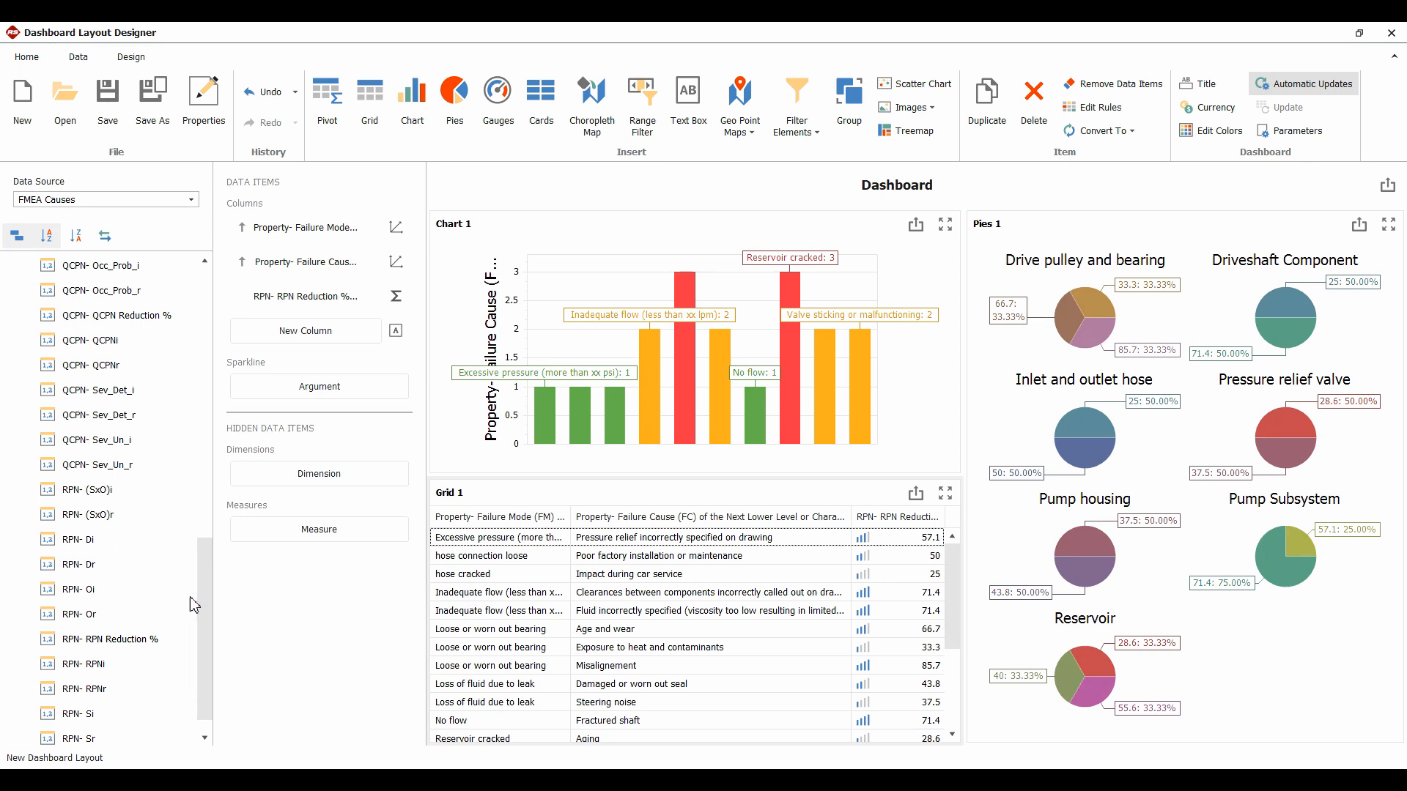
Add a calculated field to the FMEA Causes data source and open its expression for editing
drag(207, 595, 212, 292)
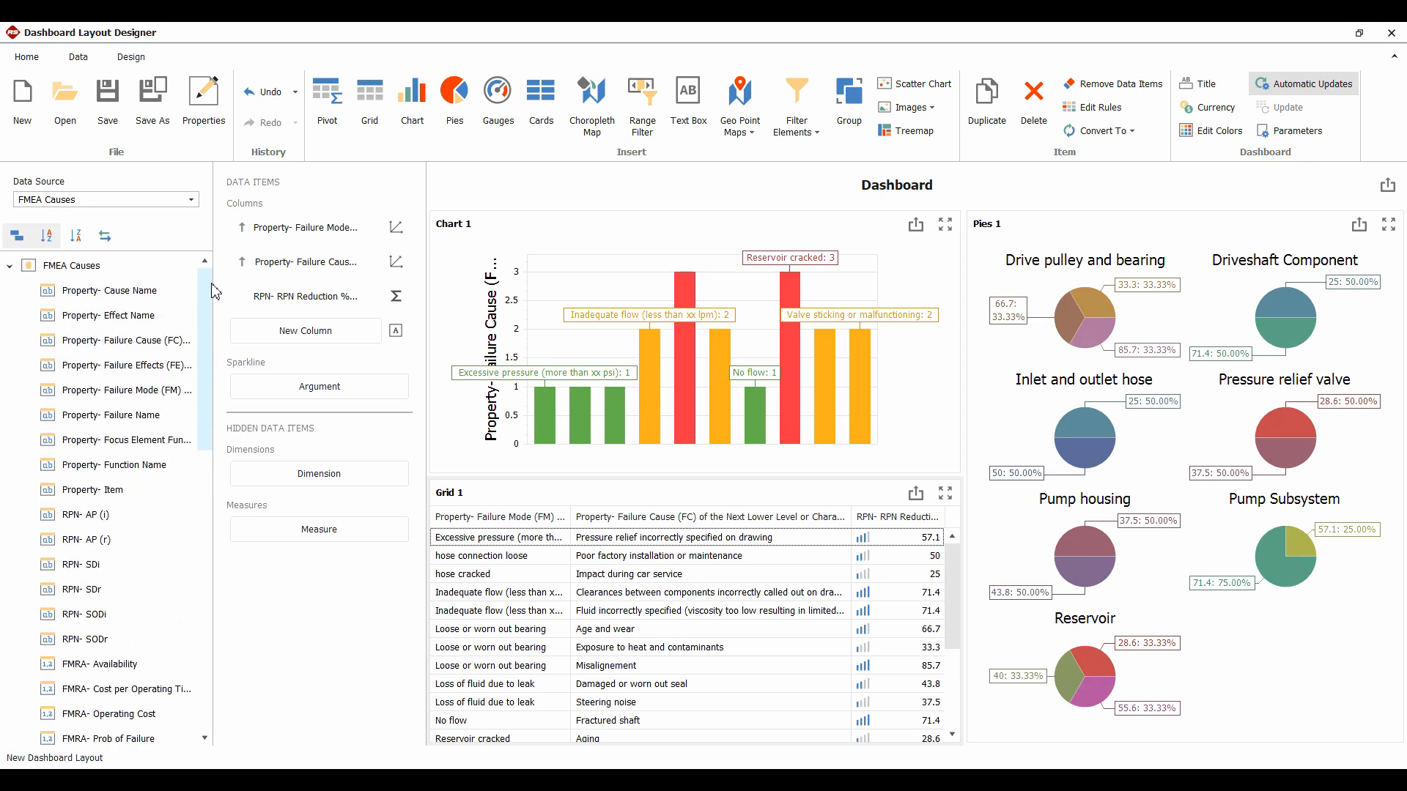
click(77, 271)
right_click(77, 271)
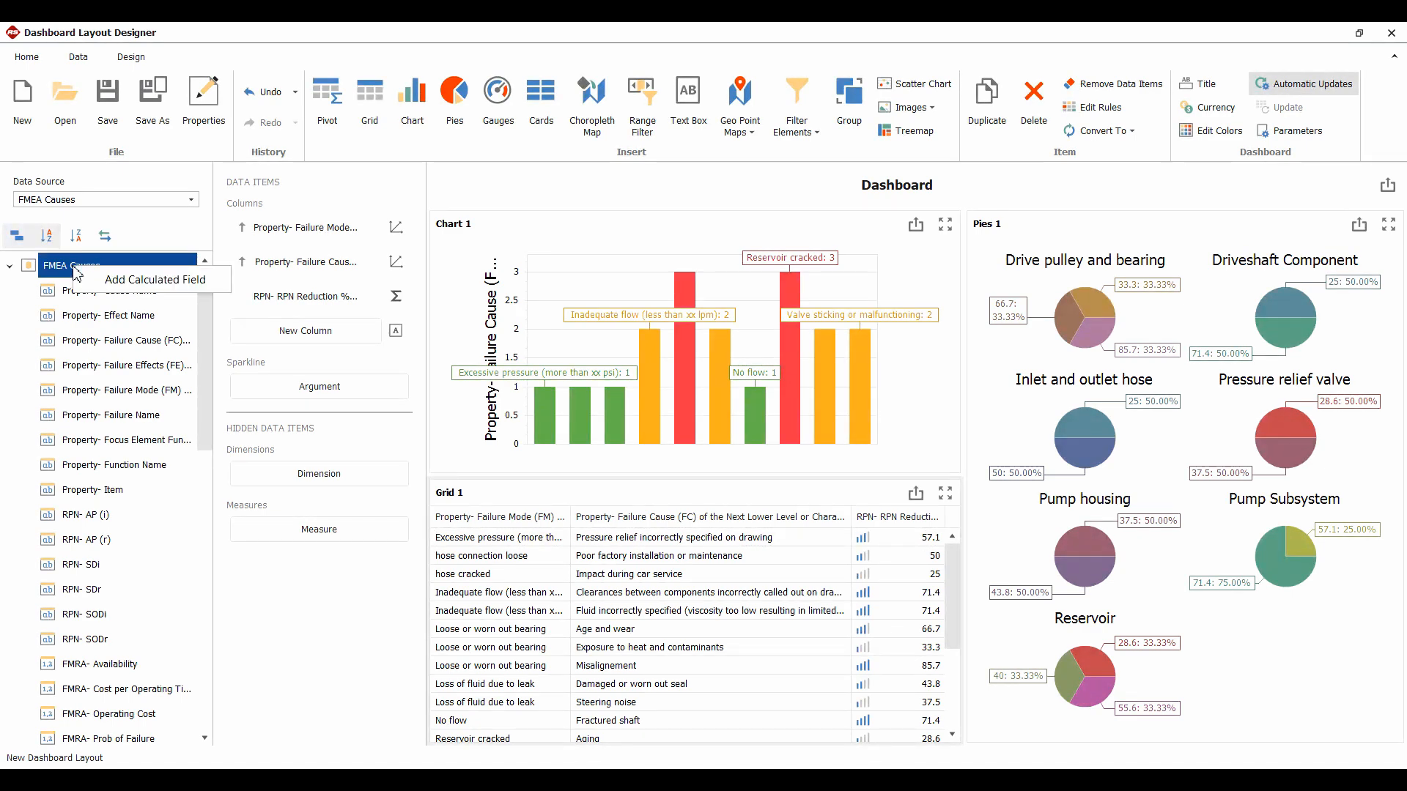
click(145, 286)
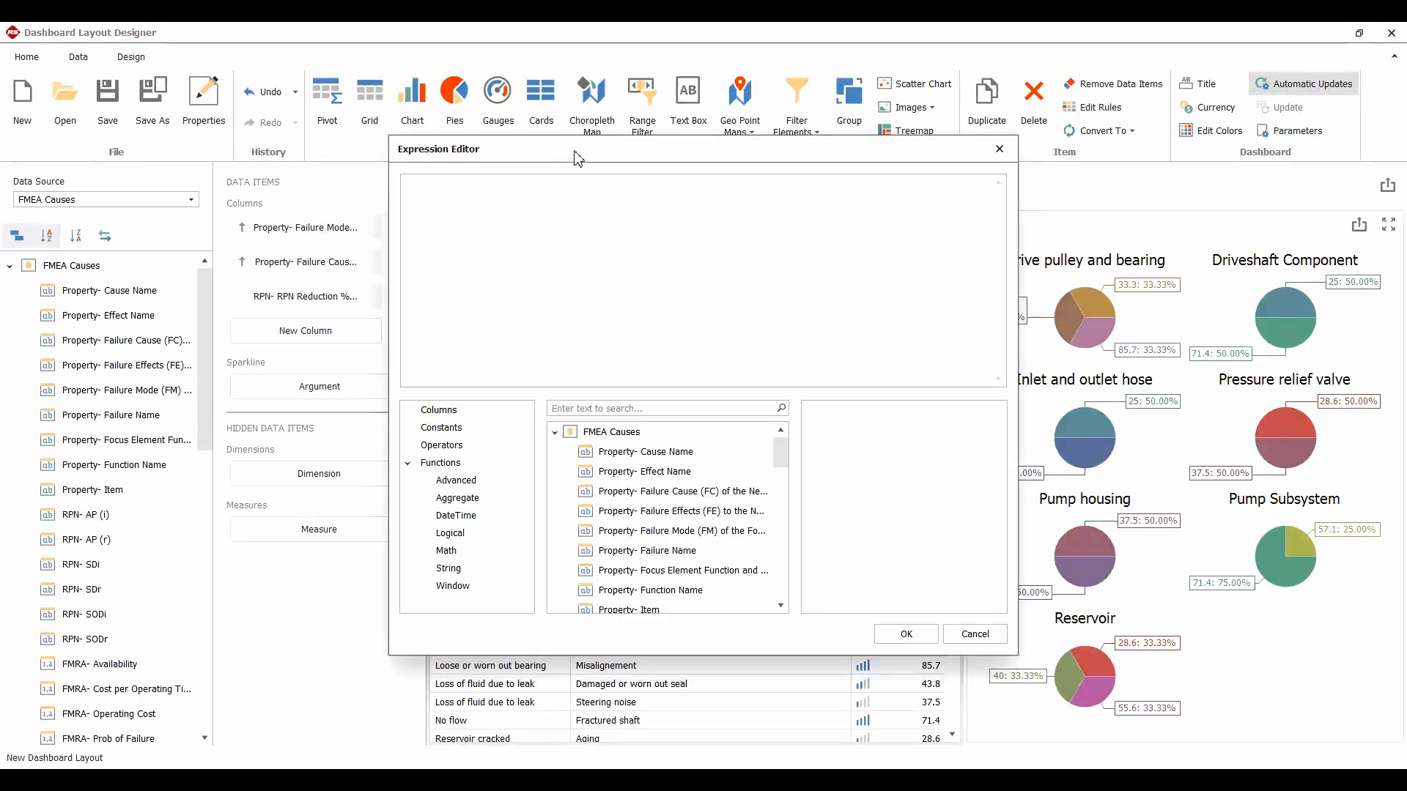
drag(578, 157, 586, 192)
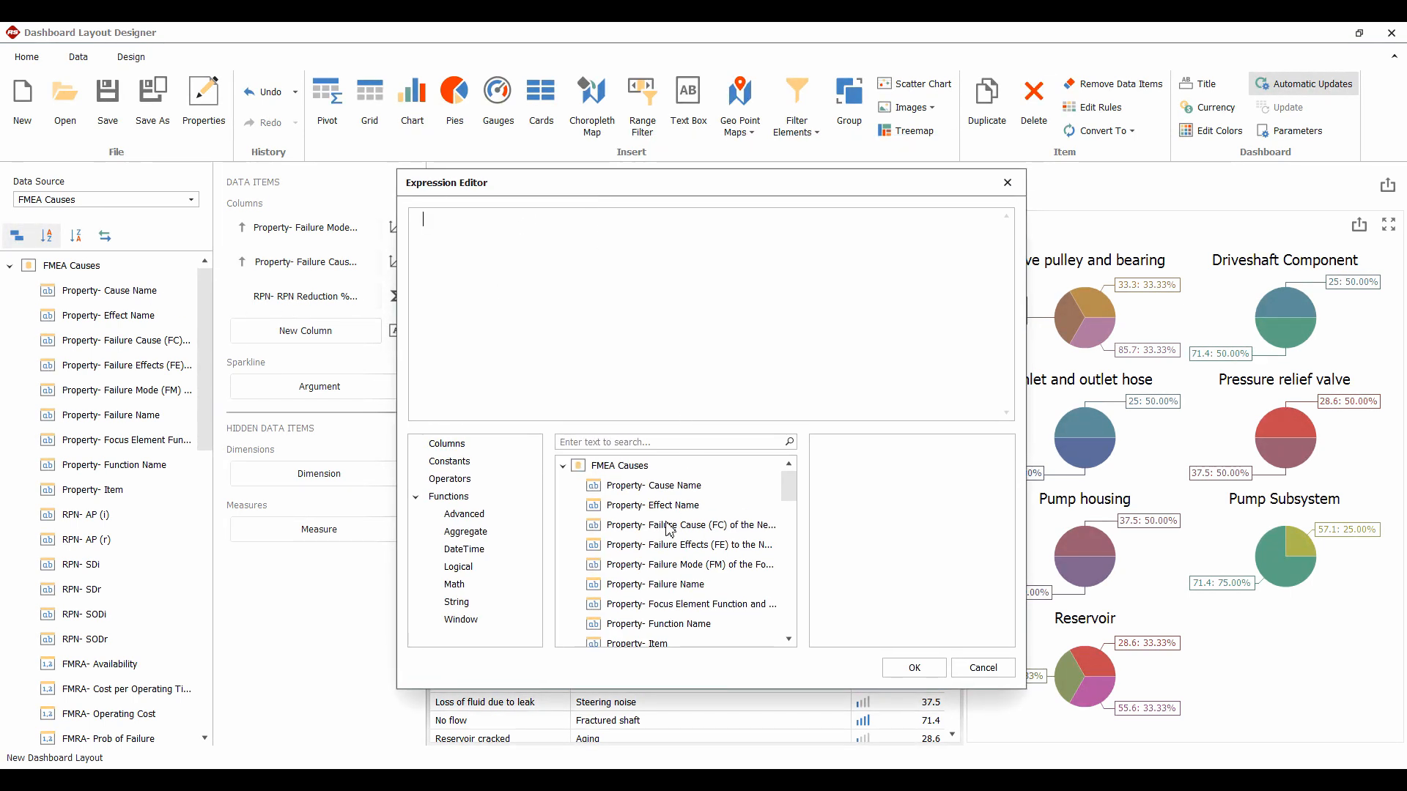
Examine the constants, operators and functions available for the calculated field's expression
click(467, 464)
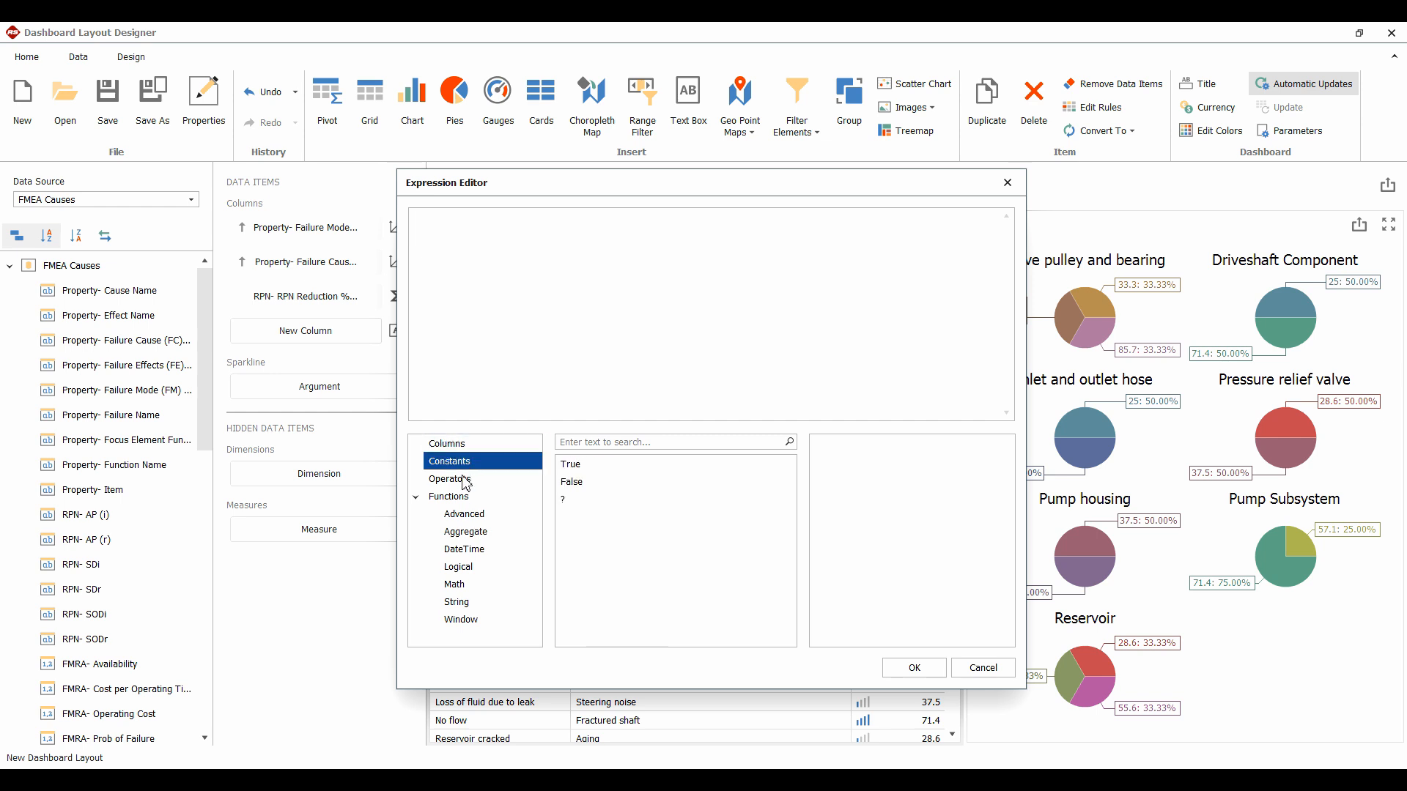
click(466, 483)
click(460, 503)
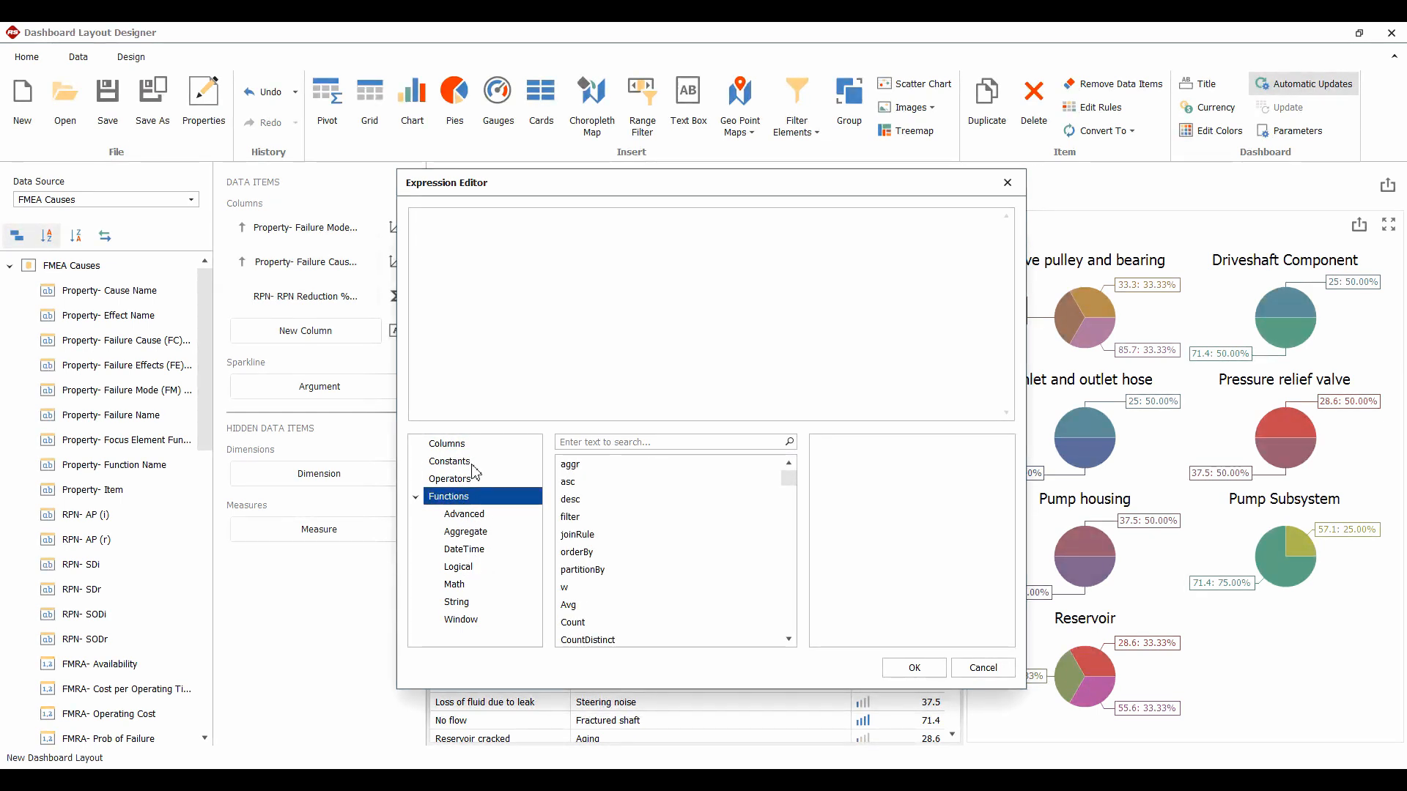
Define the calculated field's expression as ([RPN- Or]-[RPN- Oi])/[RPN- Oi] using the FMEA Causes columns
click(461, 444)
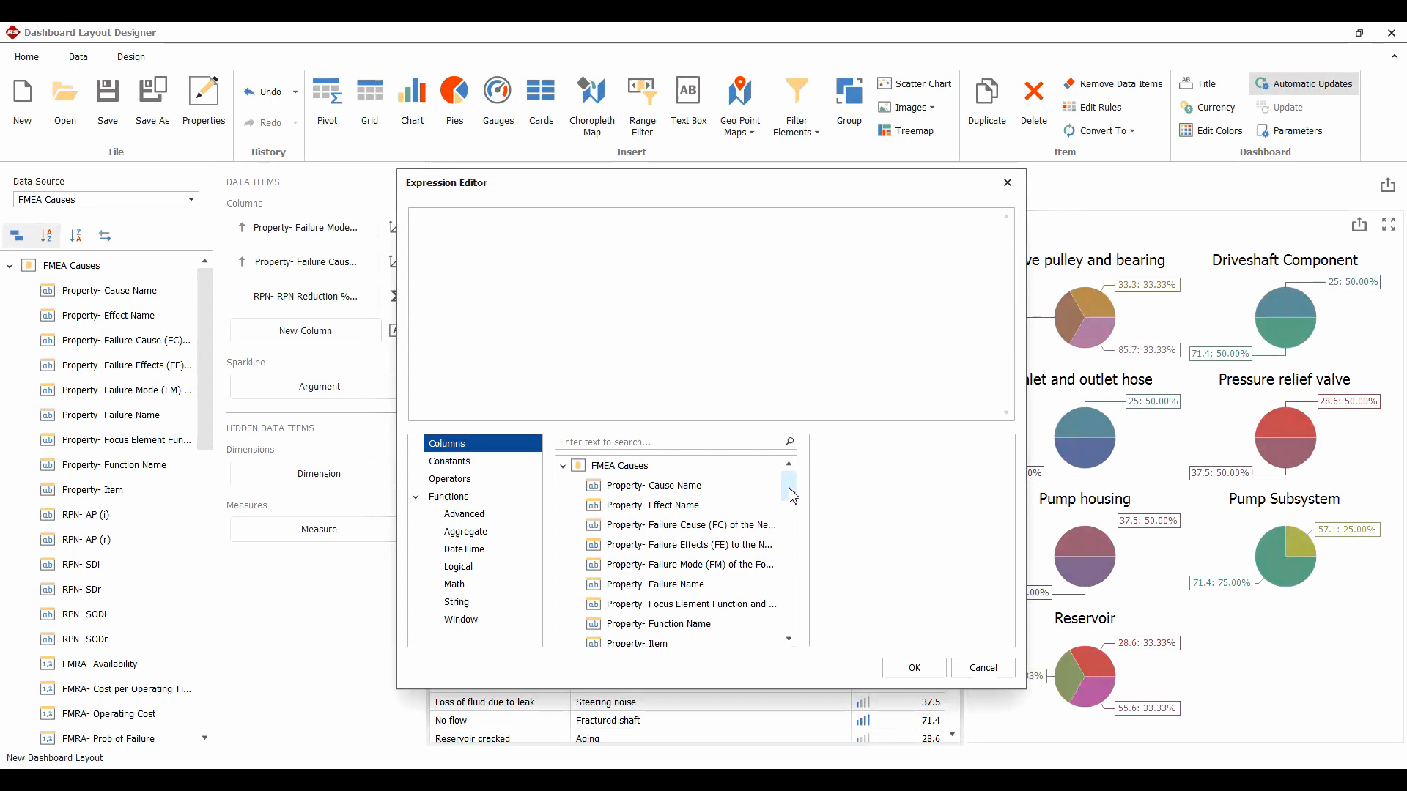
drag(793, 496, 807, 613)
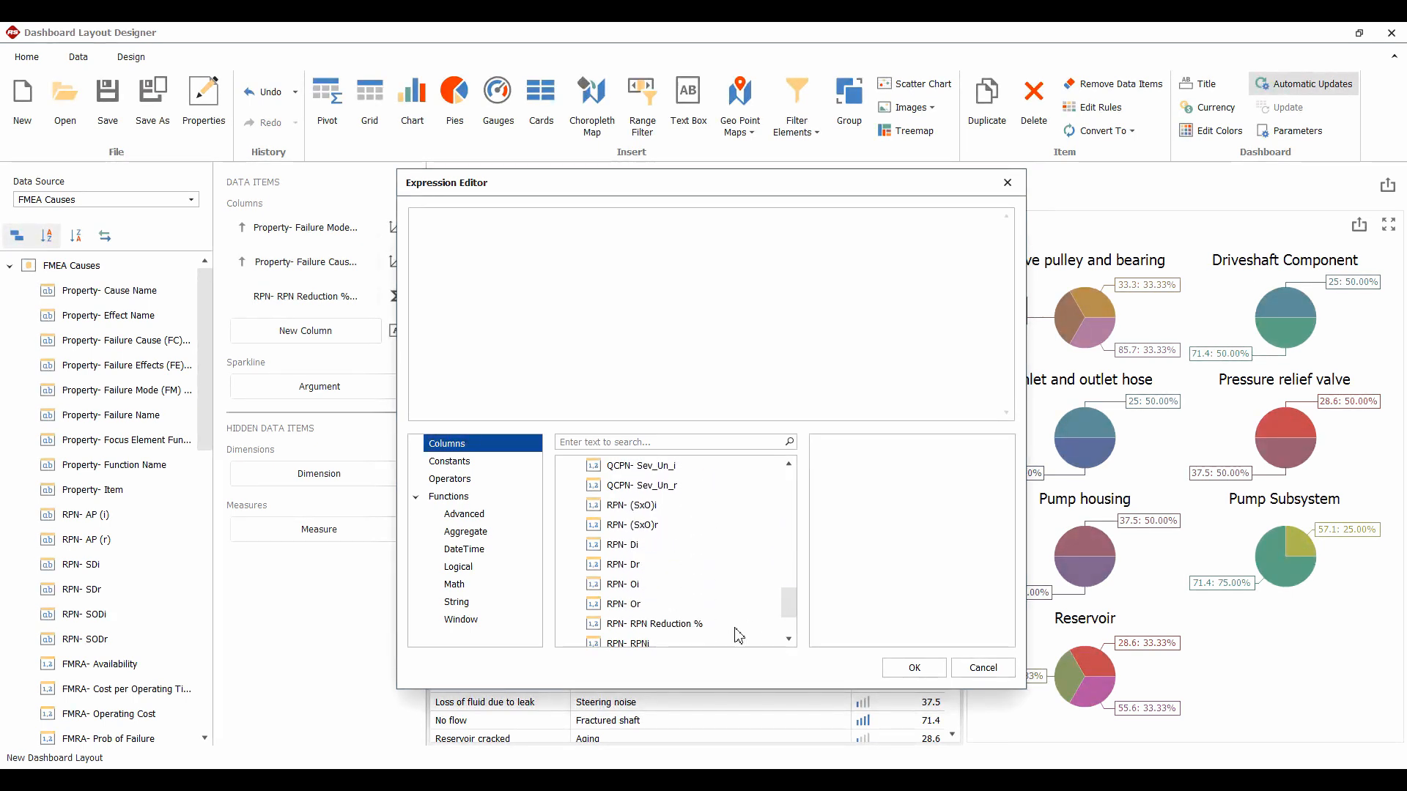
click(626, 605)
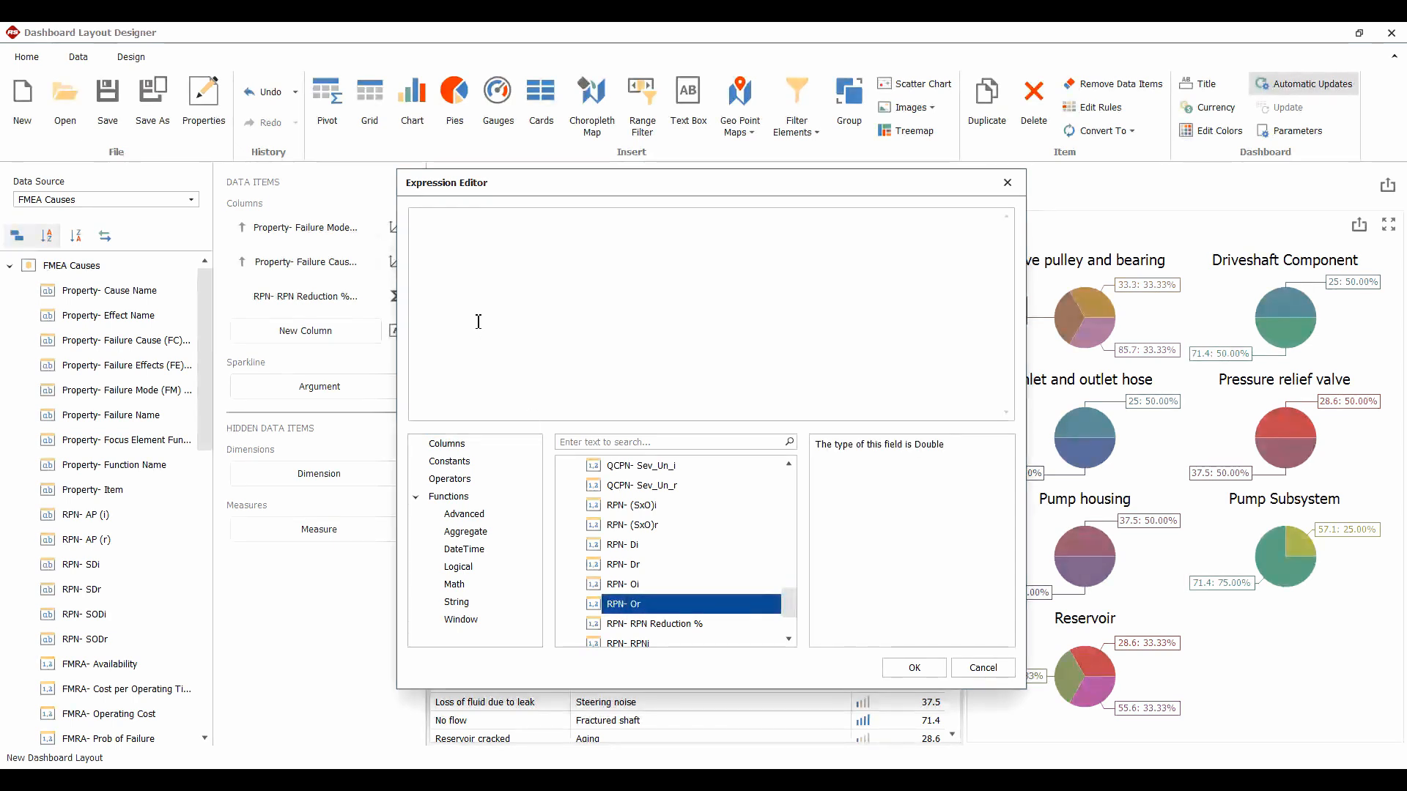
click(446, 220)
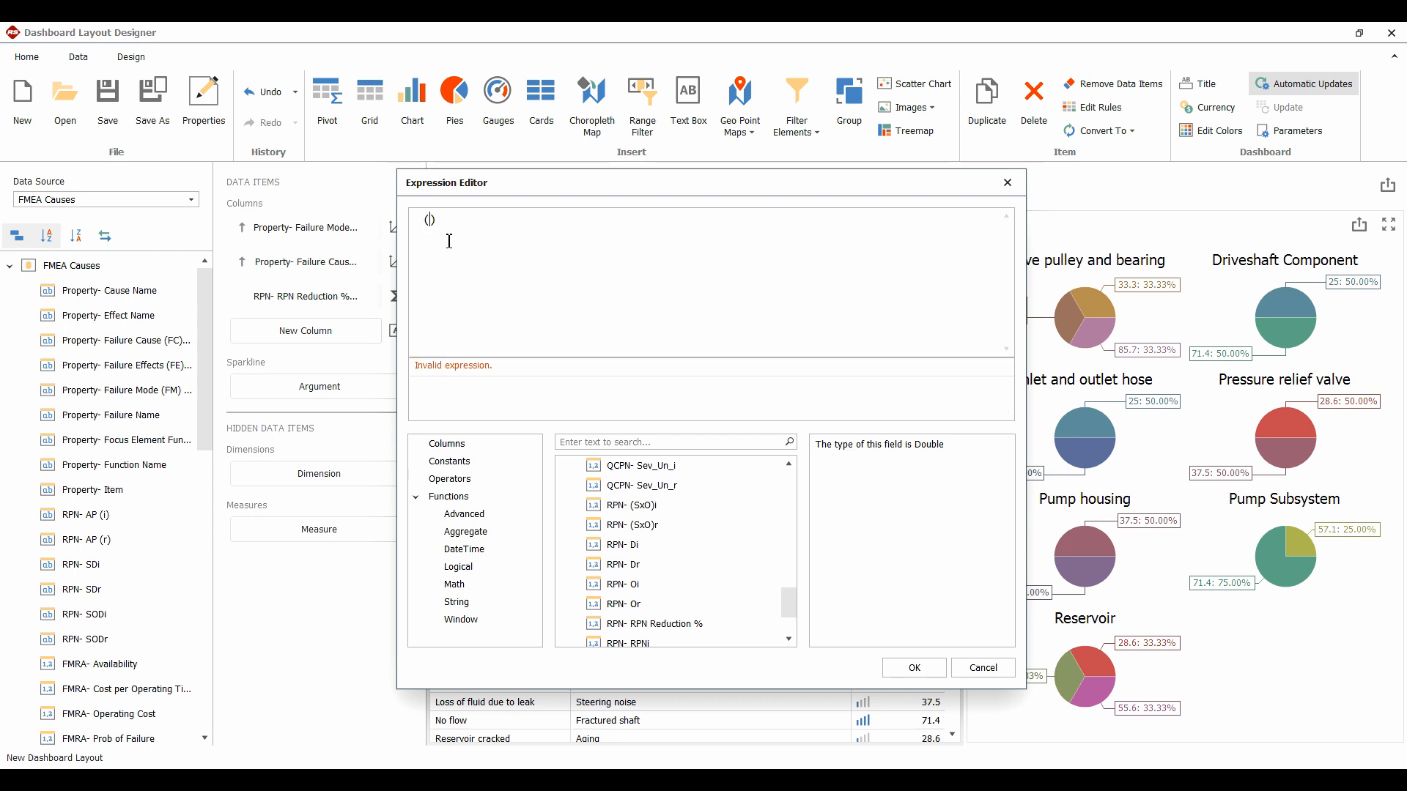
double_click(625, 605)
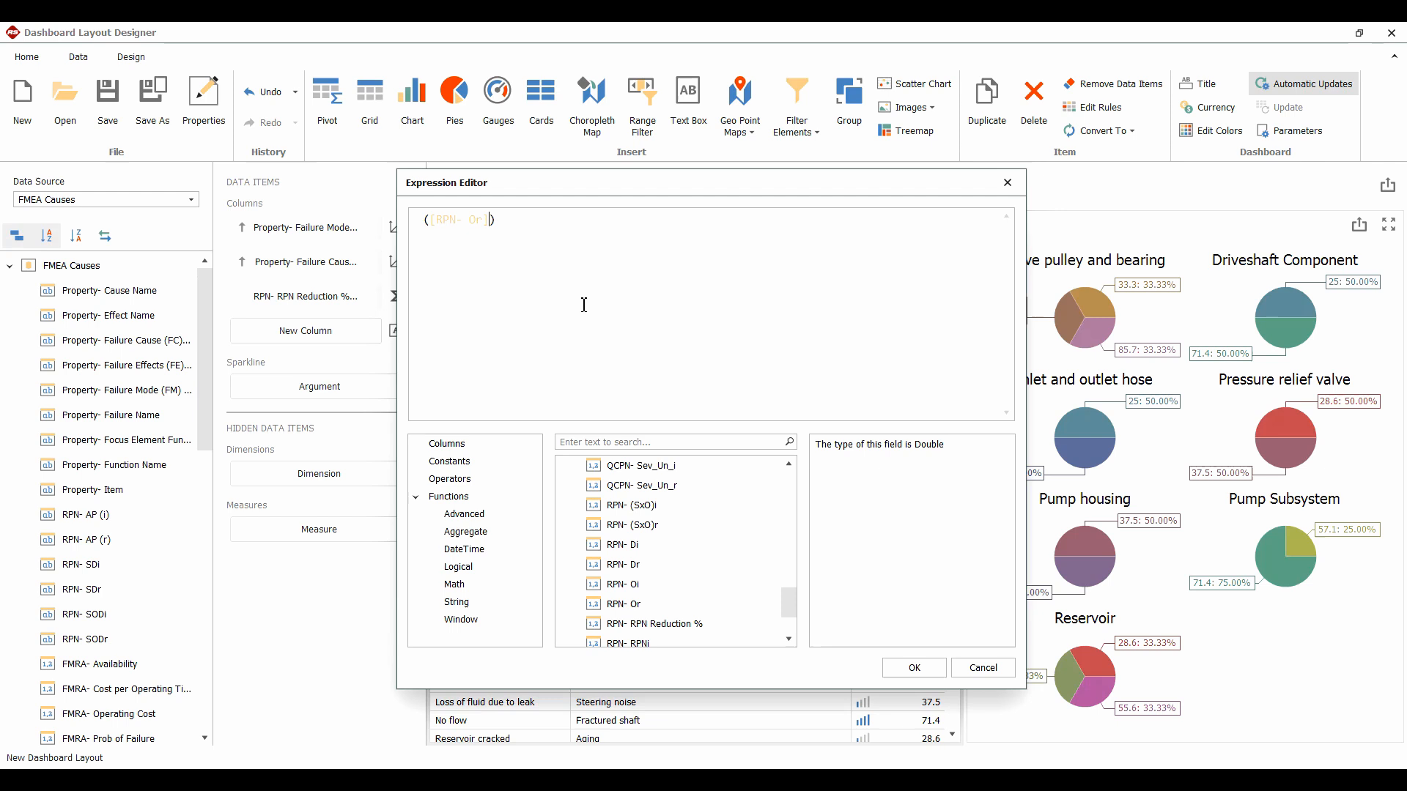
double_click(639, 585)
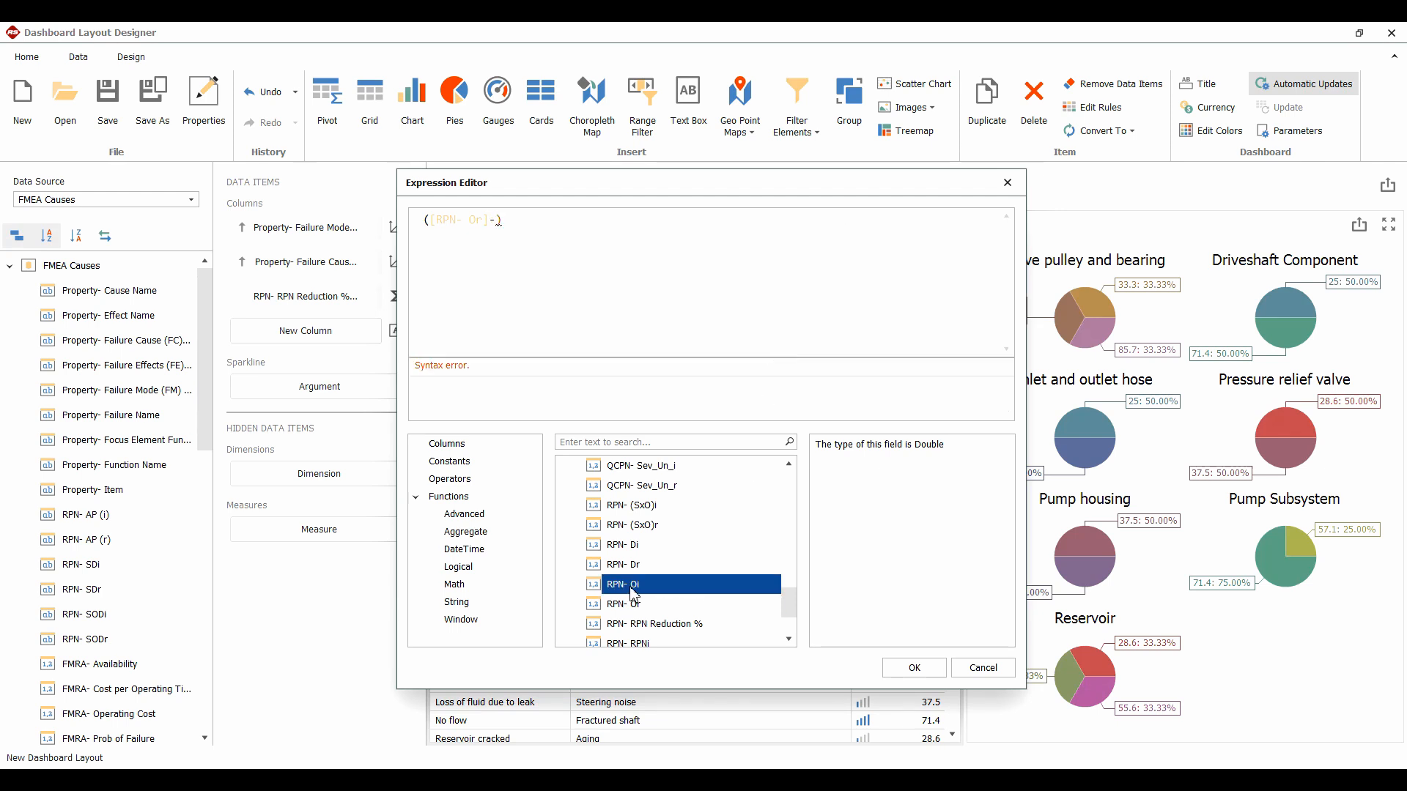
click(568, 223)
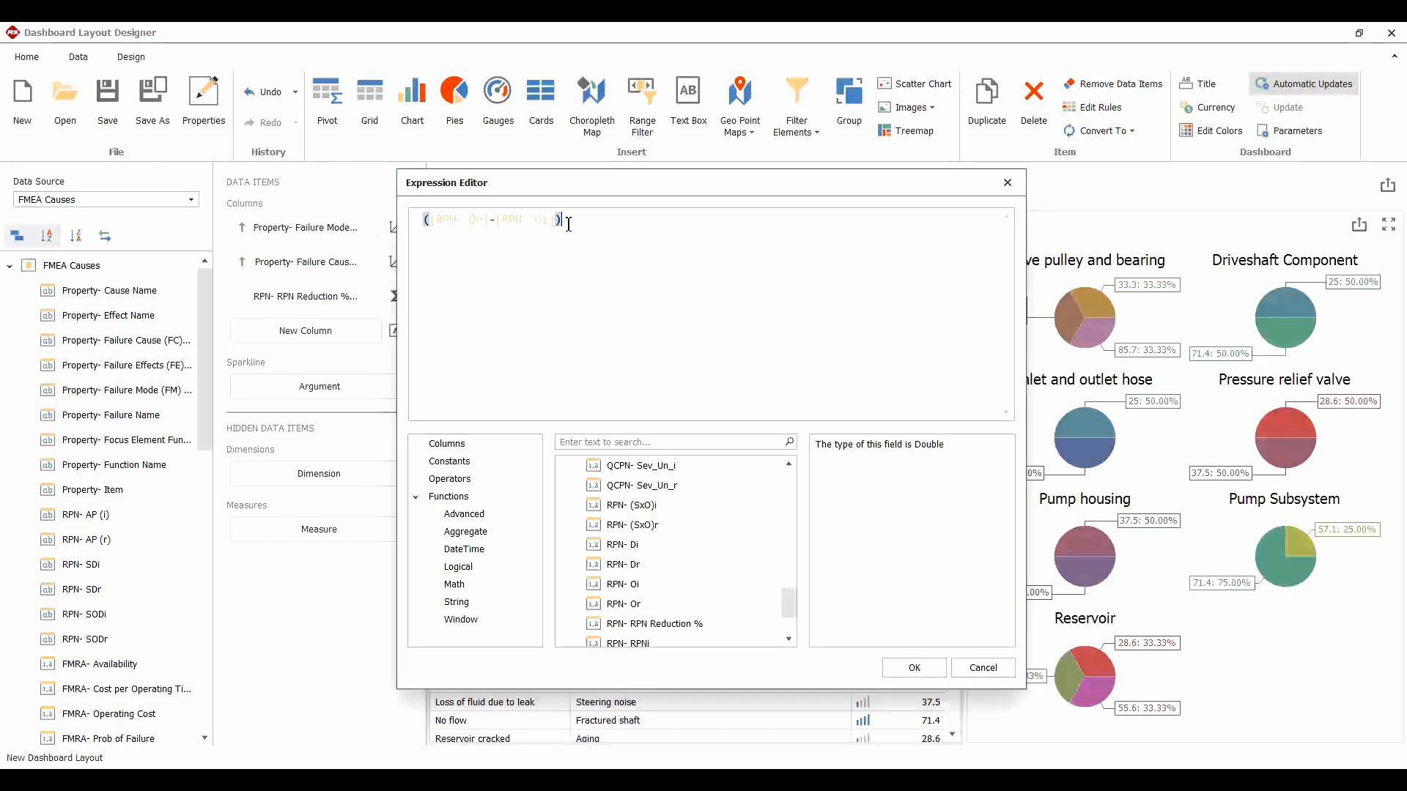
text(/)
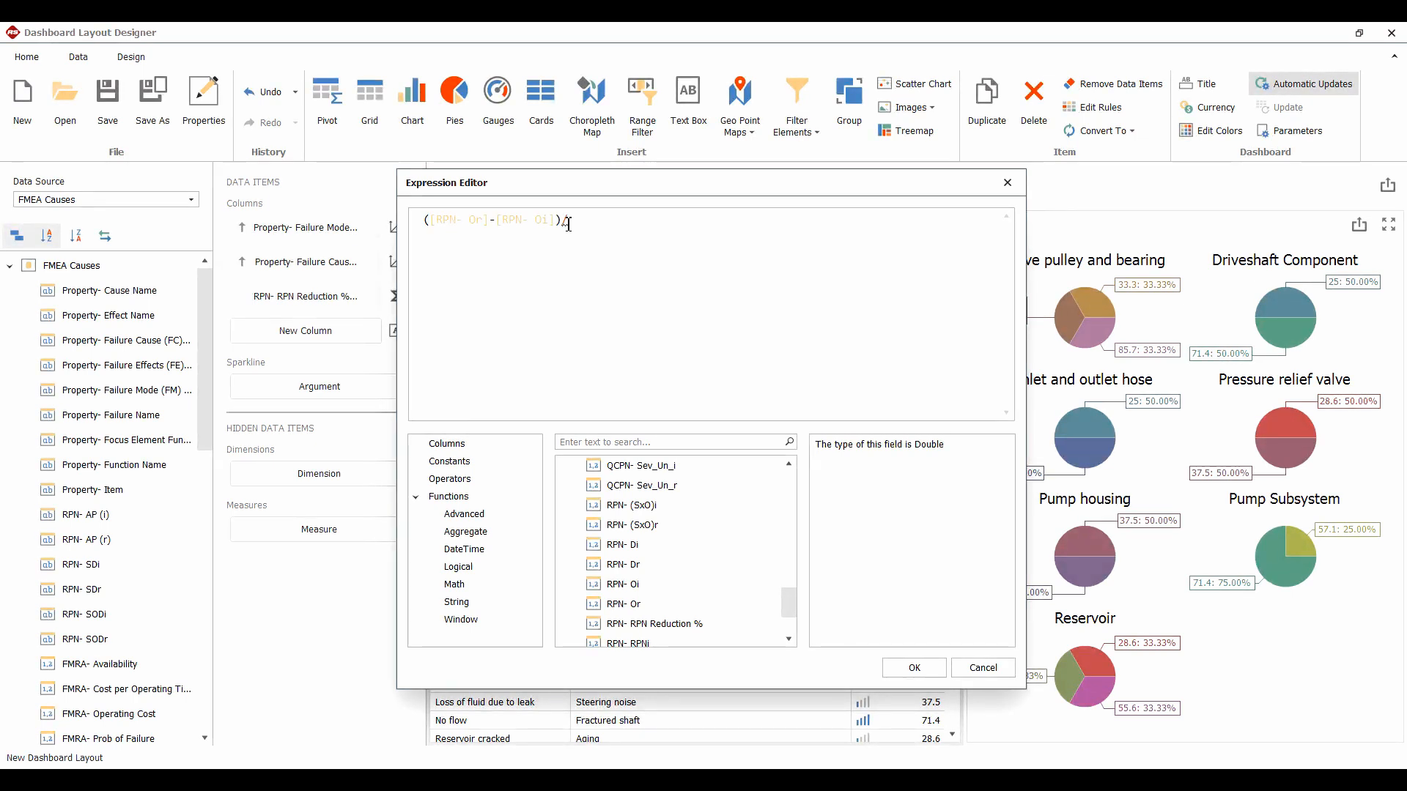
double_click(630, 584)
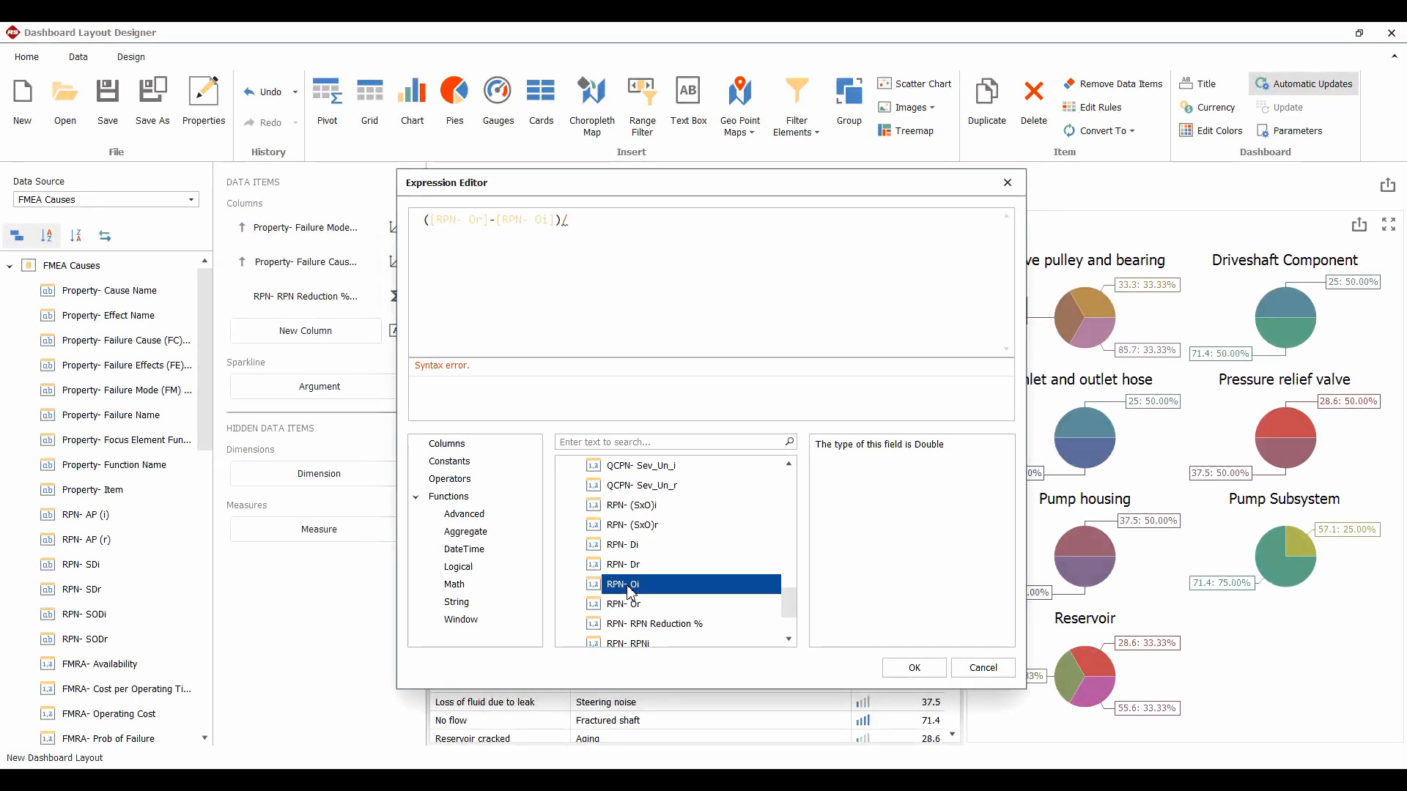
click(913, 667)
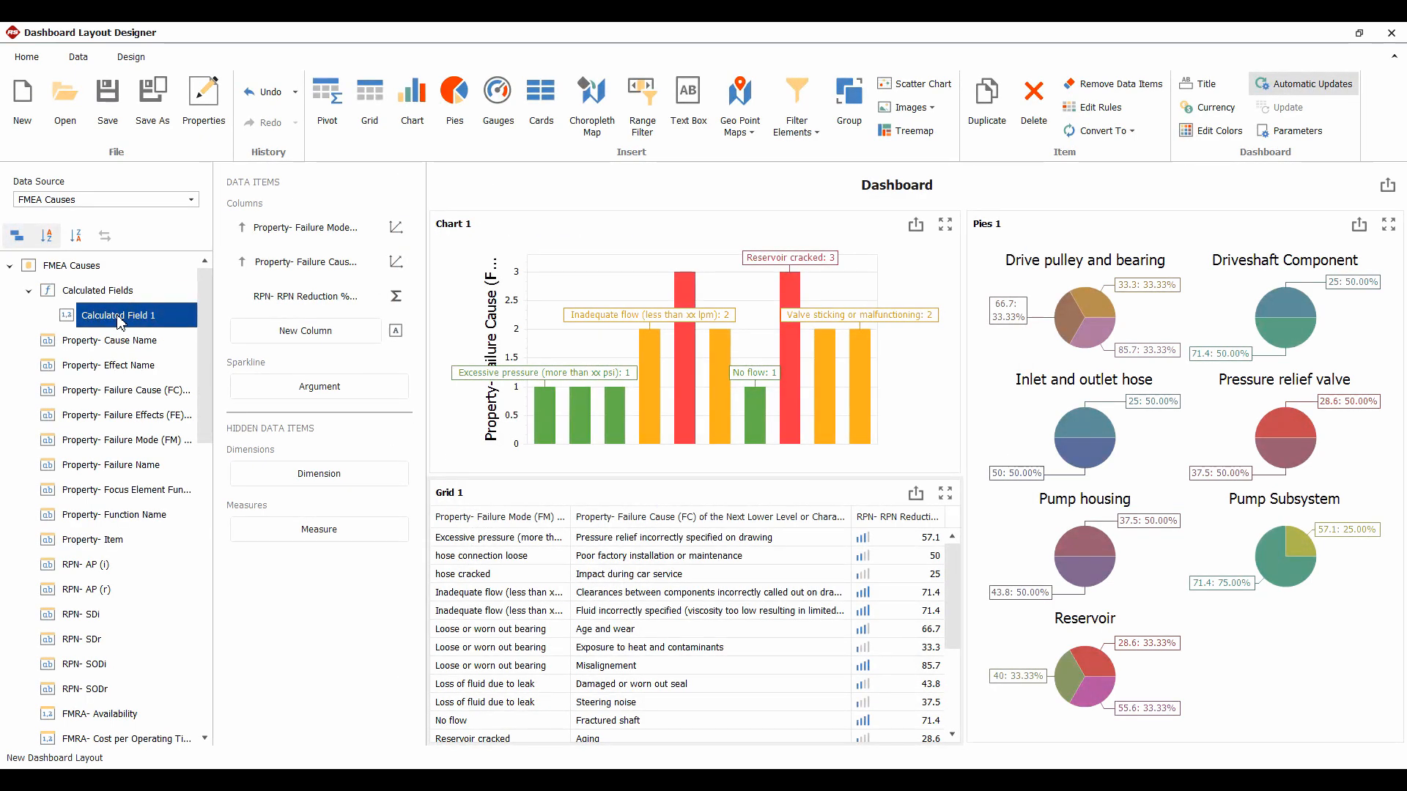
Rename the new calculated field as Delta Occurrences and add it as a new column of Grid 1
right_click(122, 315)
click(176, 411)
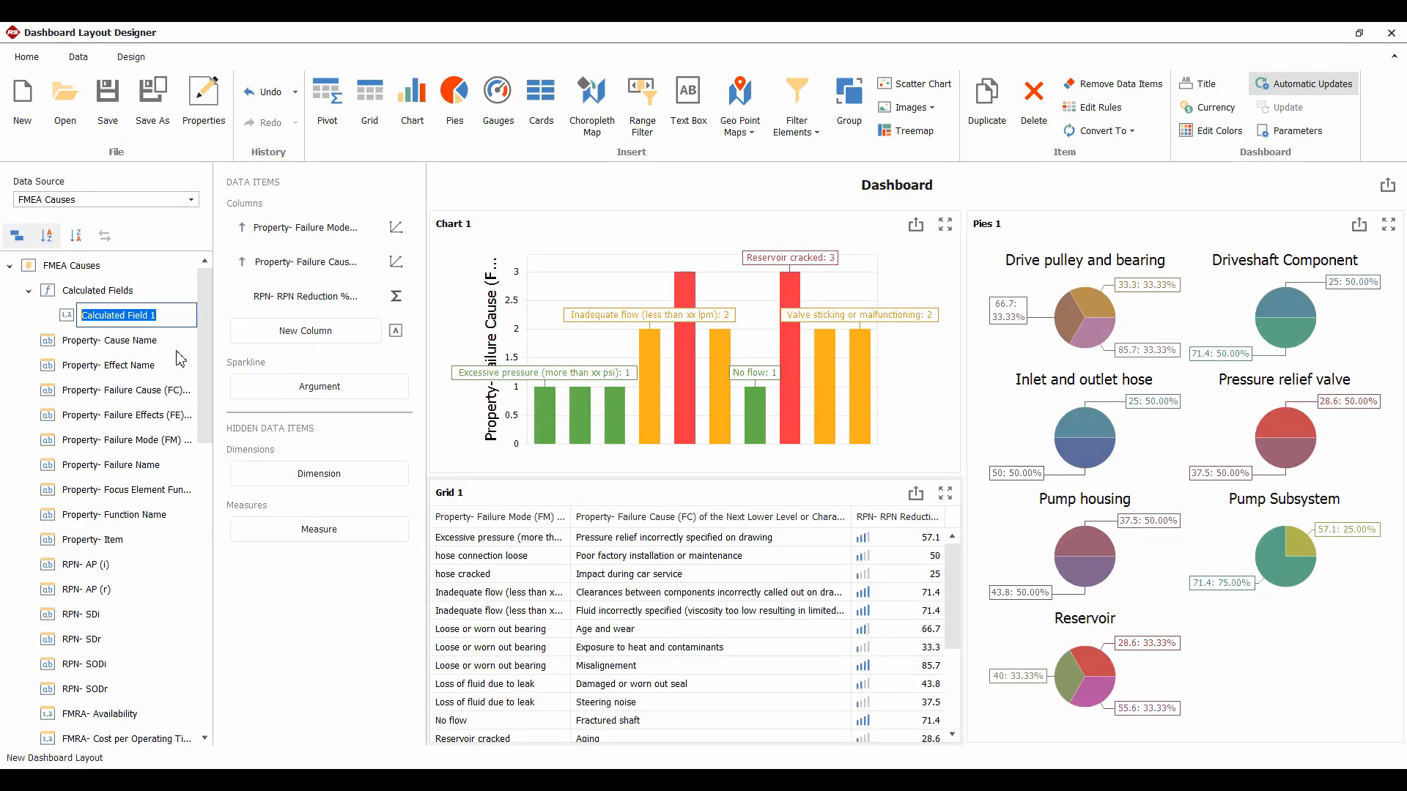
key(BackSpace)
text(Delta Occurrences)
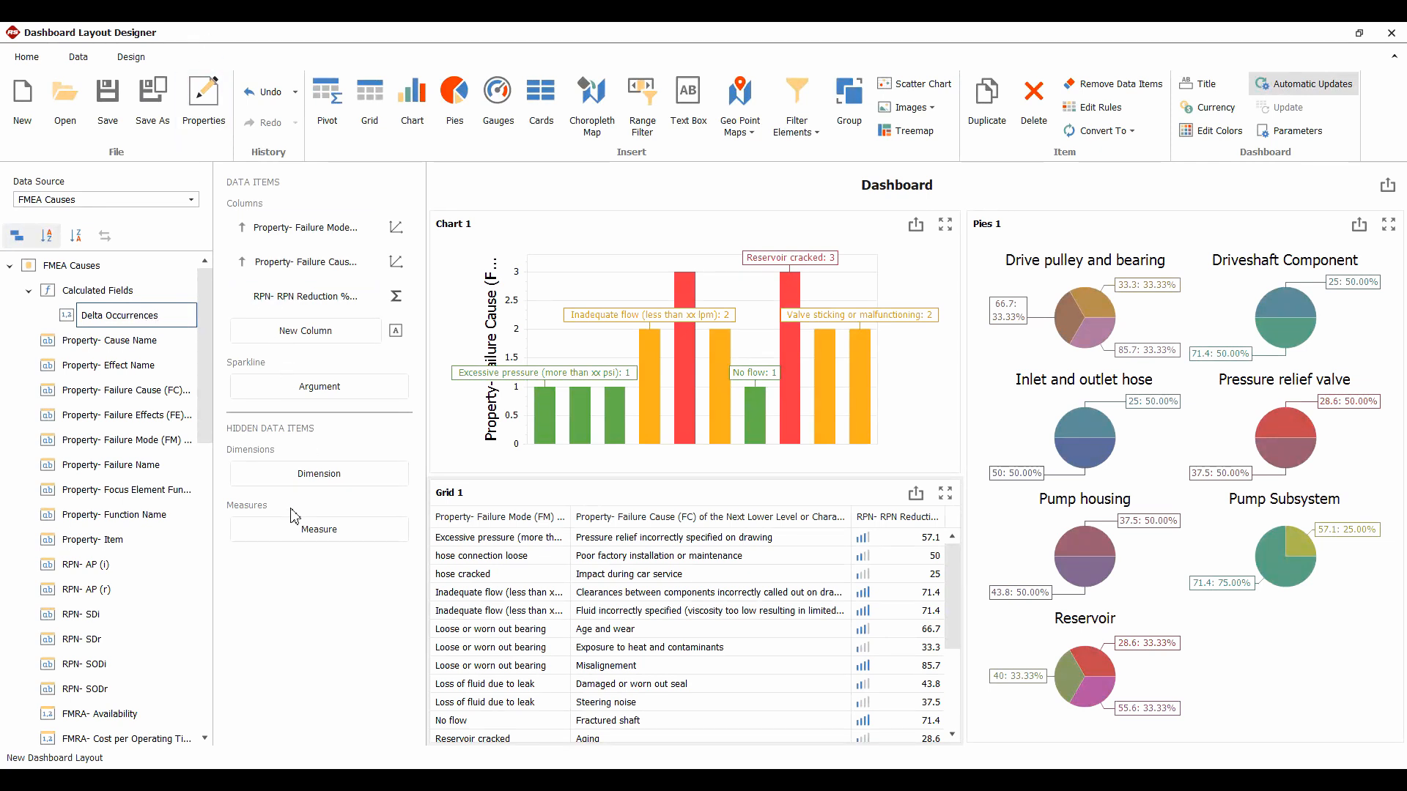
key(Return)
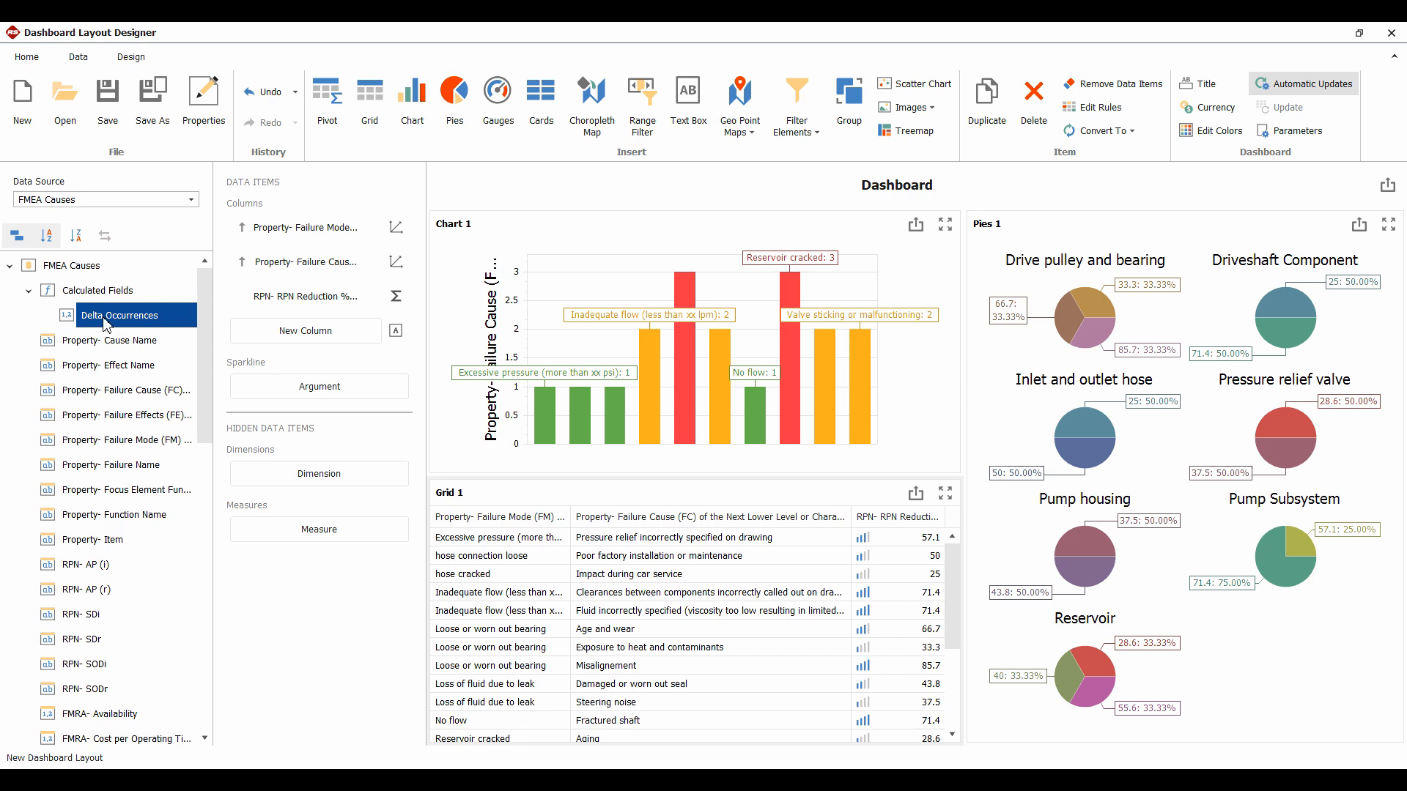
drag(107, 326, 302, 337)
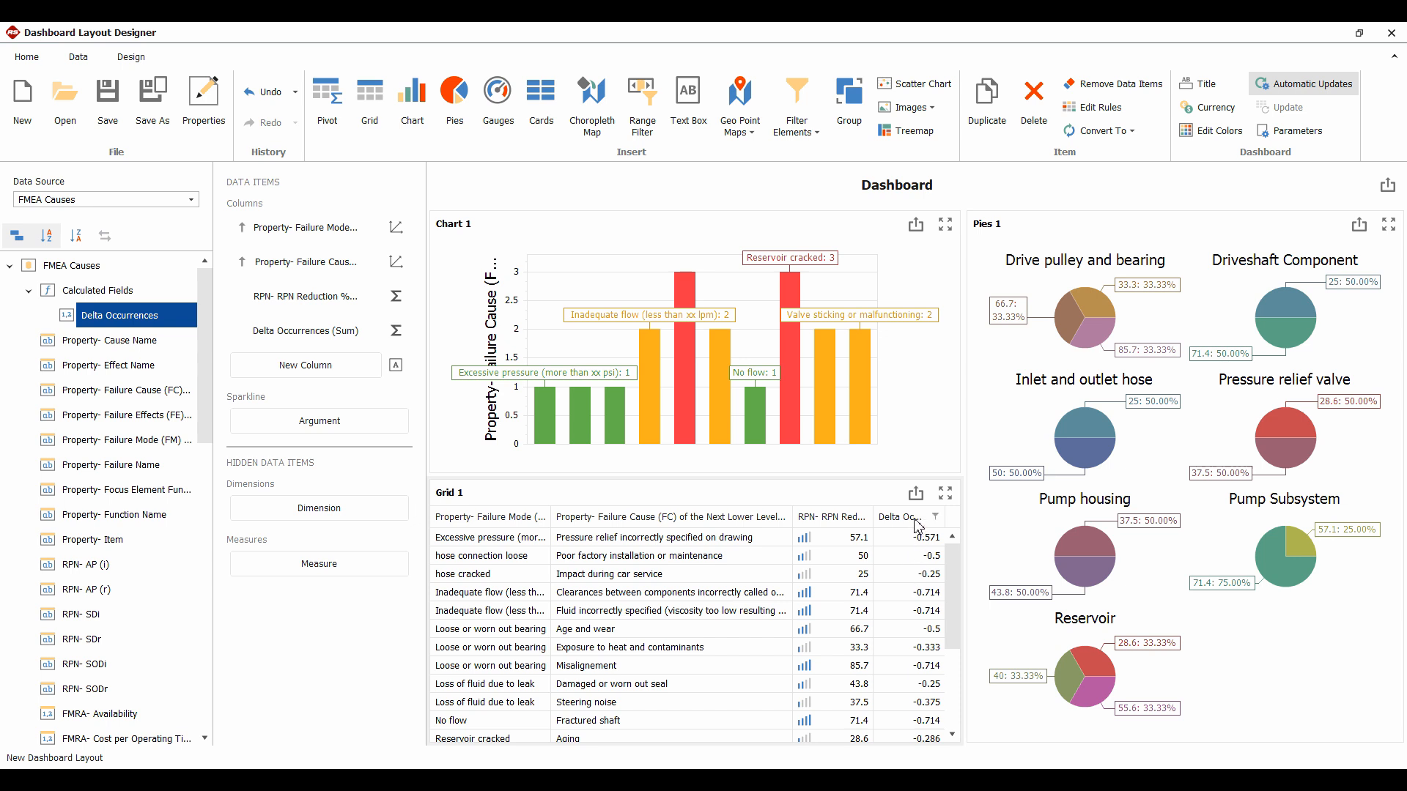
Set the number format of Grid 1's Delta Occurrences (Sum) column to Percent
click(371, 334)
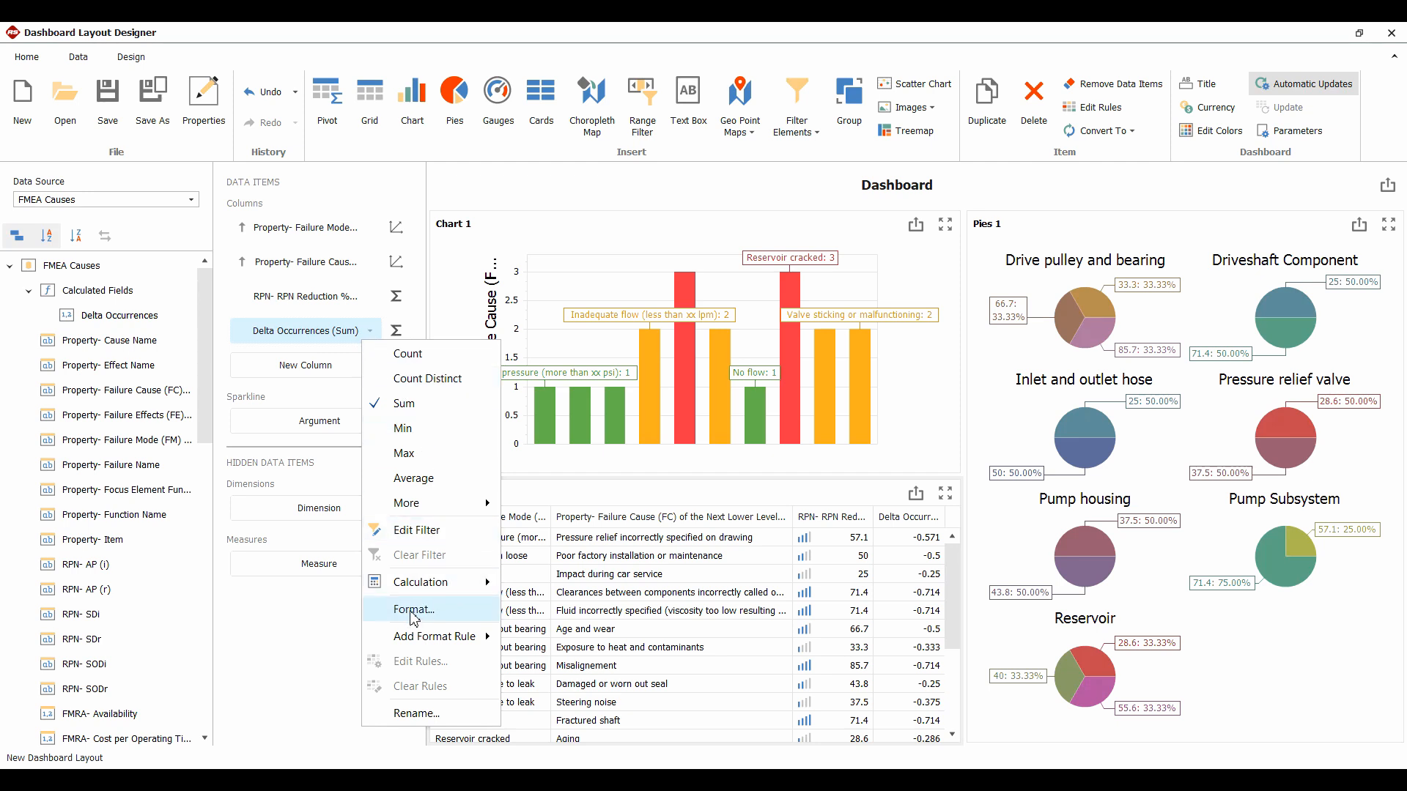
click(412, 614)
click(668, 294)
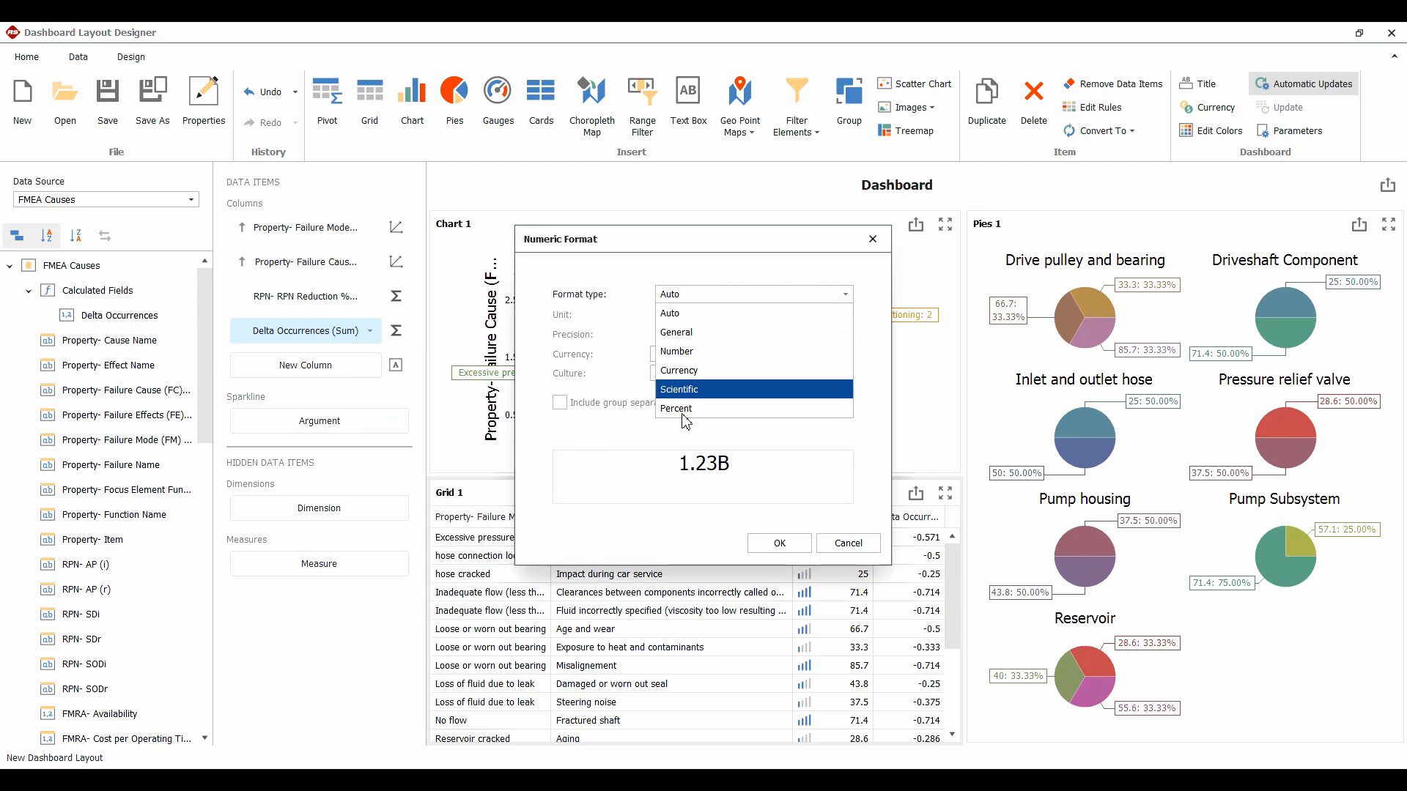
click(682, 412)
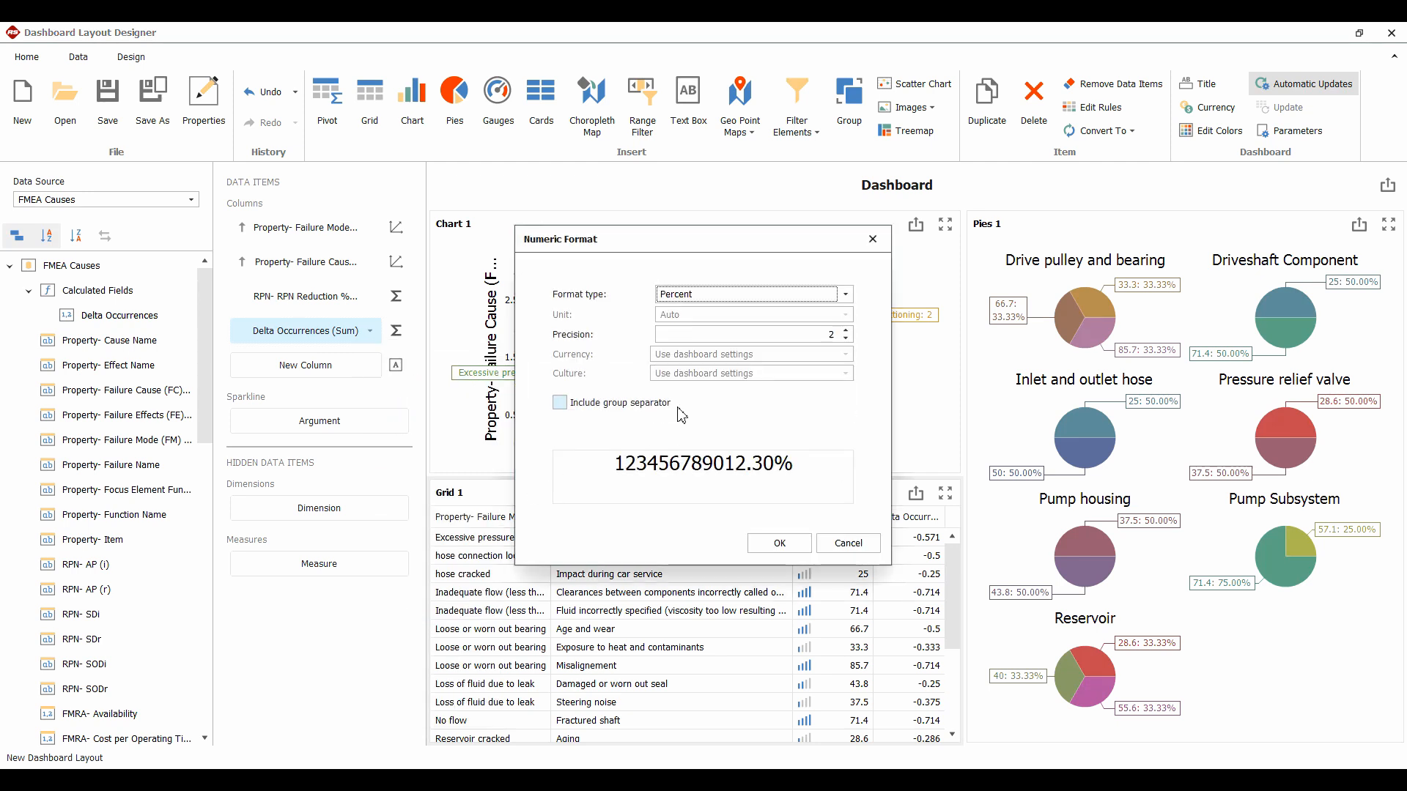
click(779, 544)
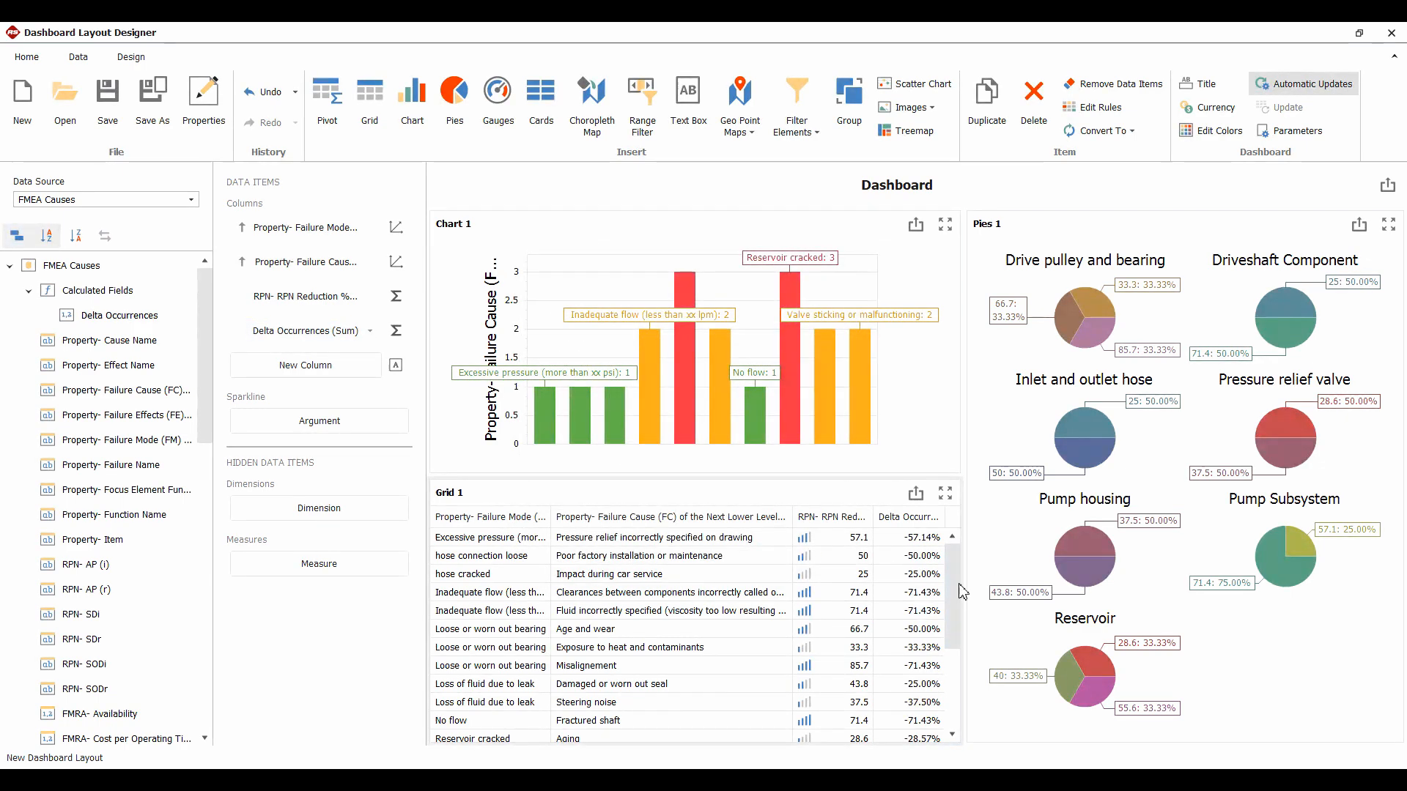
Apply a Color Ranges format rule with four pale colors in reversed order to Grid 1's Delta Occurrences column
drag(960, 584, 963, 636)
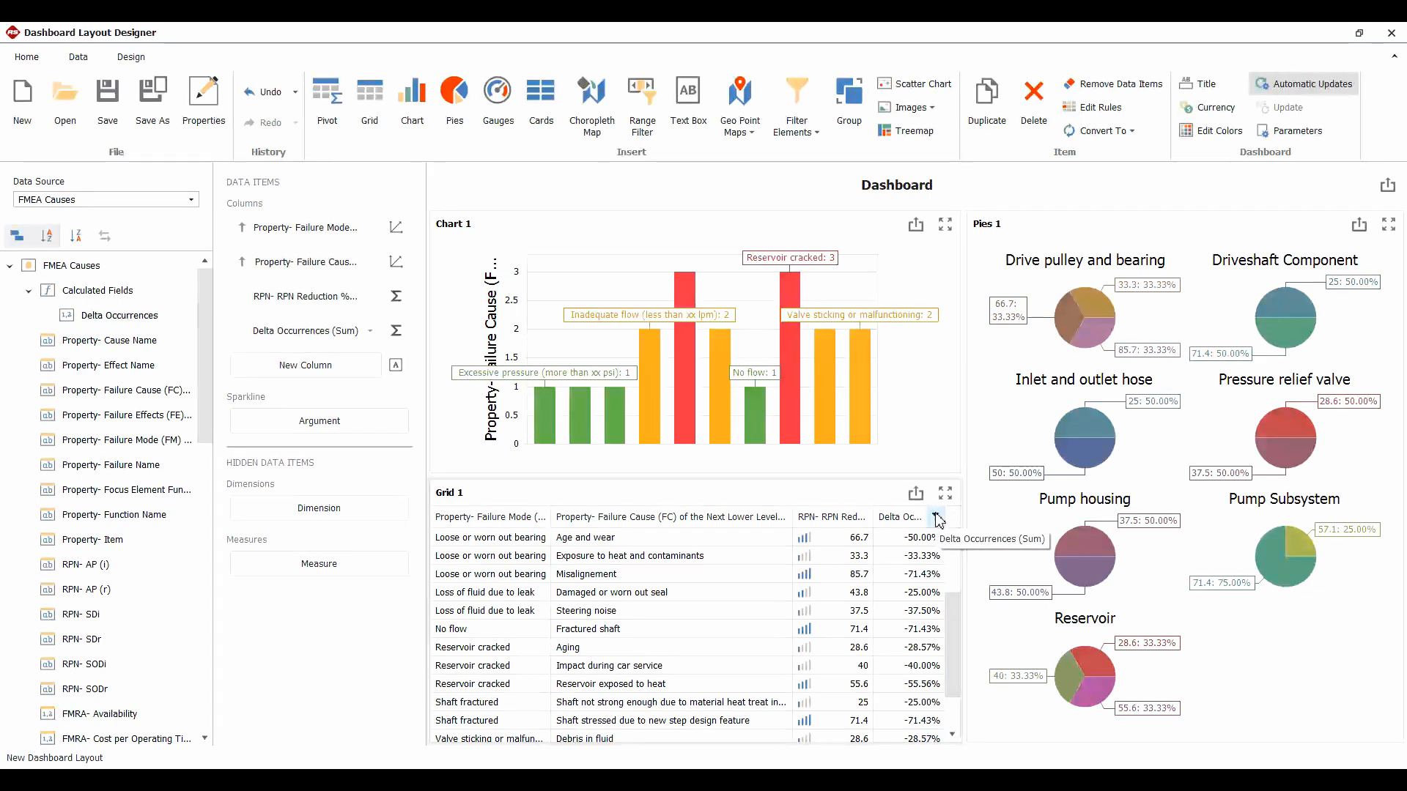
click(937, 518)
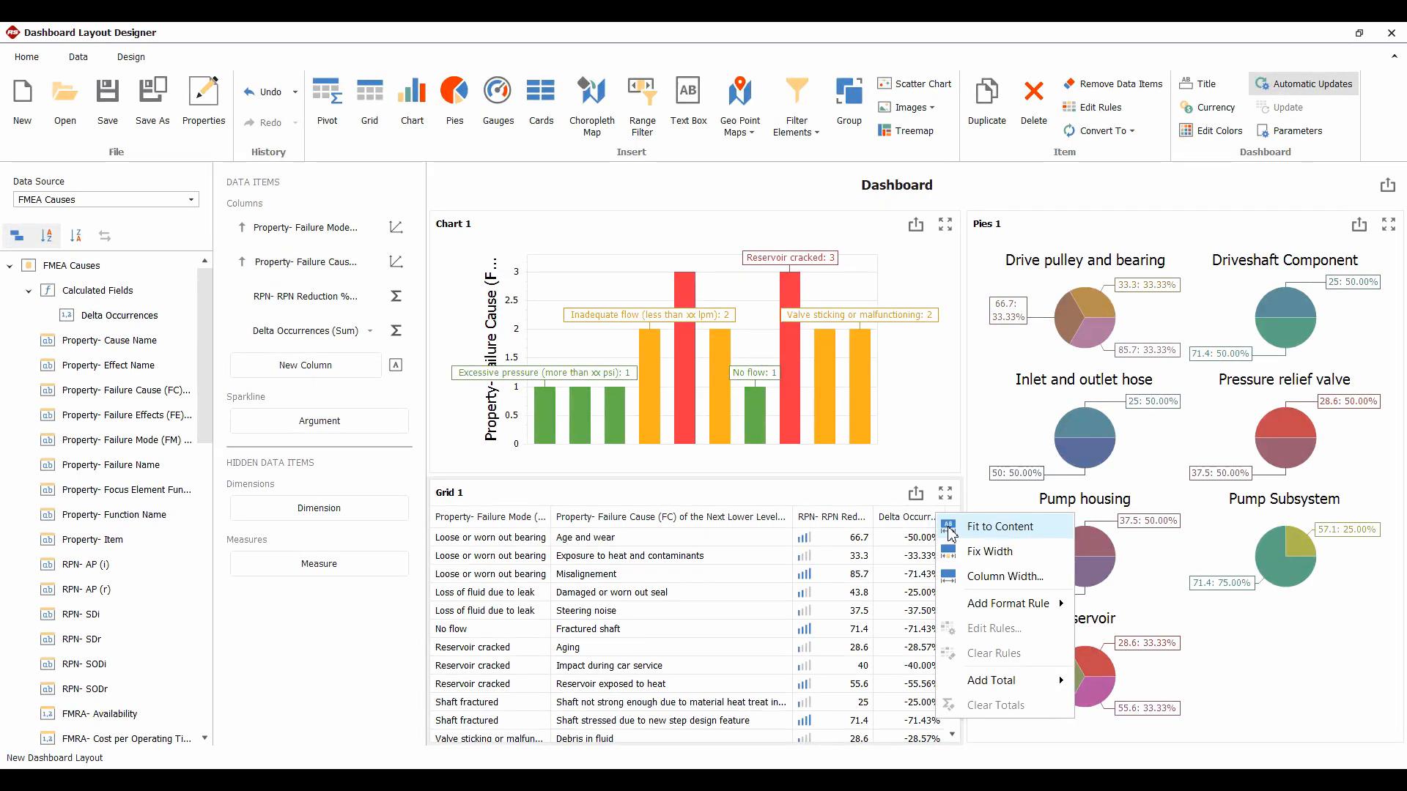
mouse_move(1010, 611)
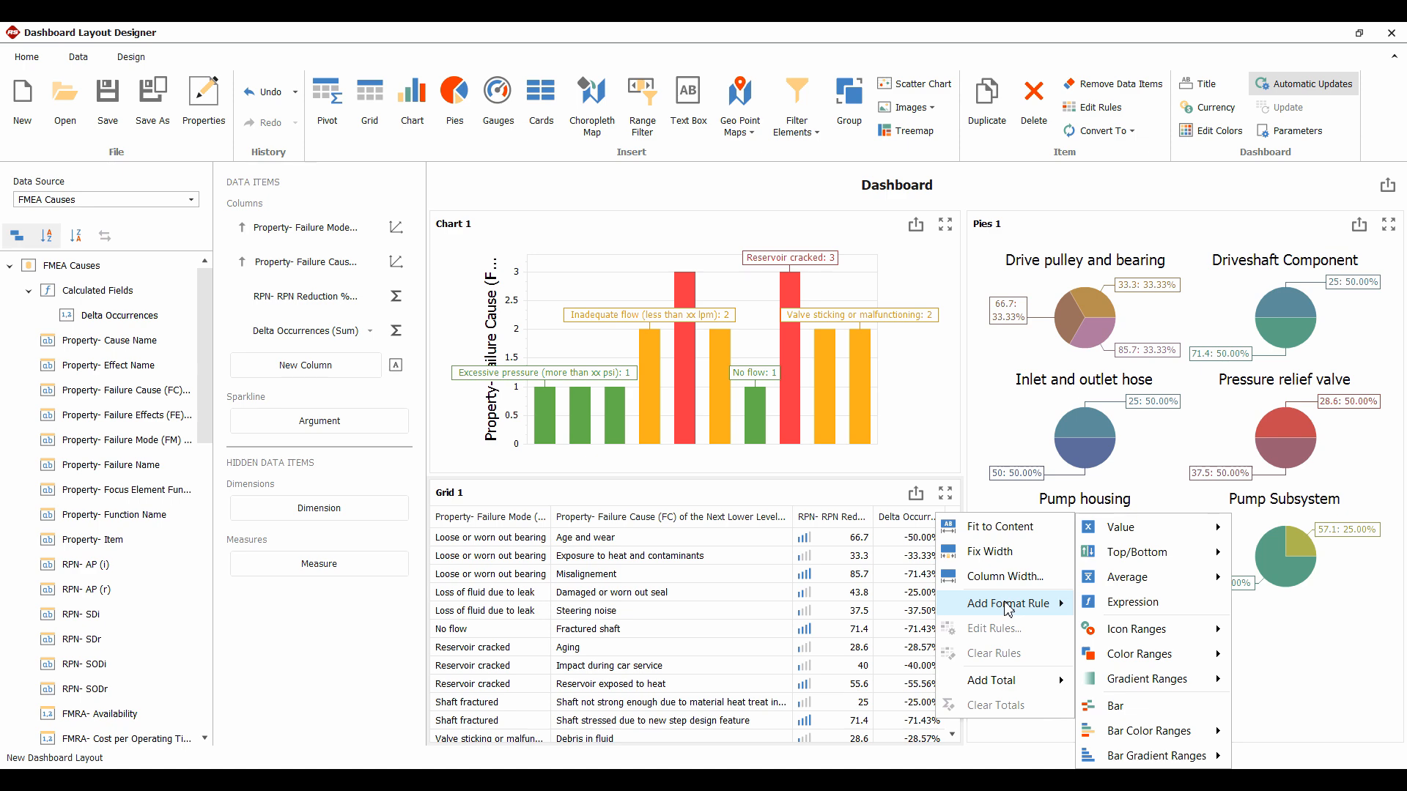
mouse_move(1142, 662)
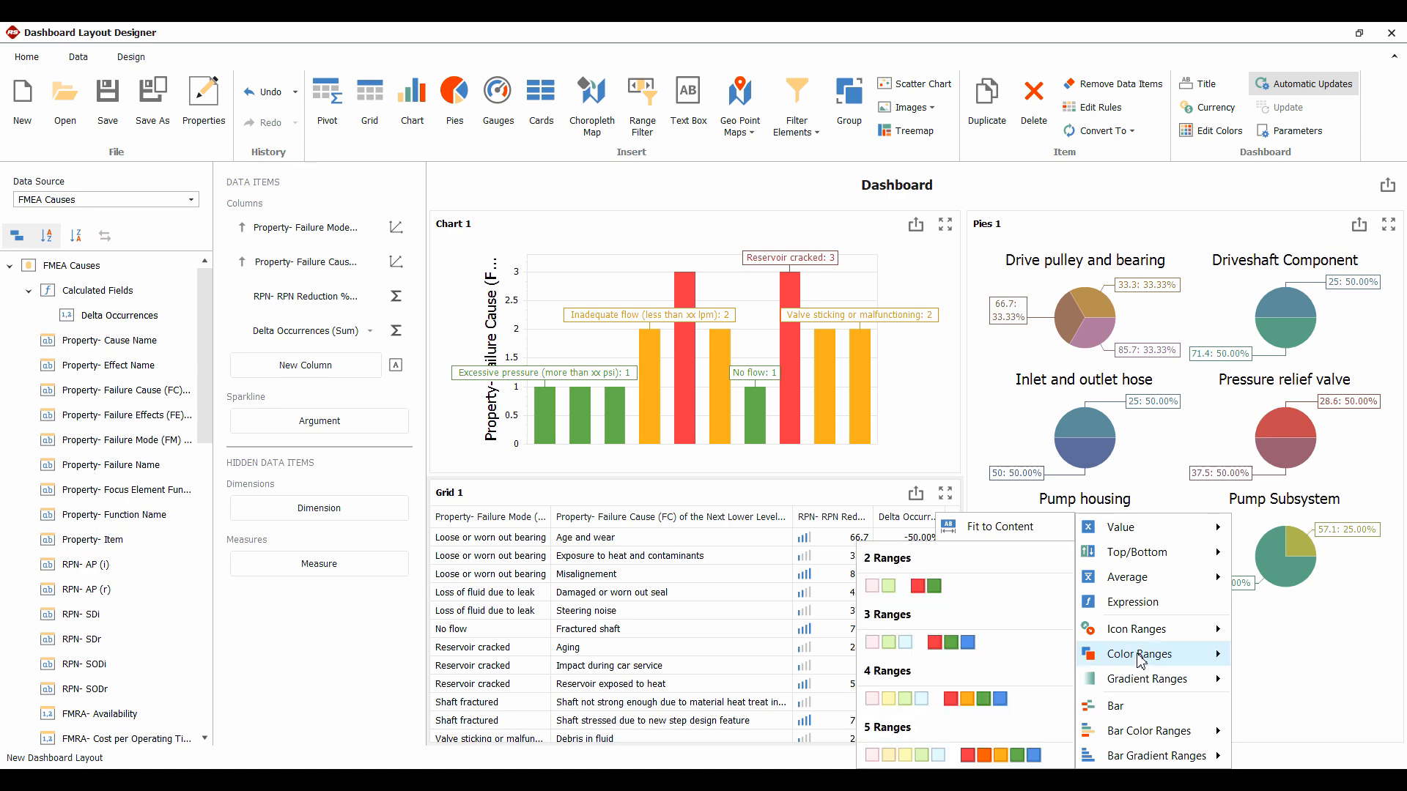
click(893, 698)
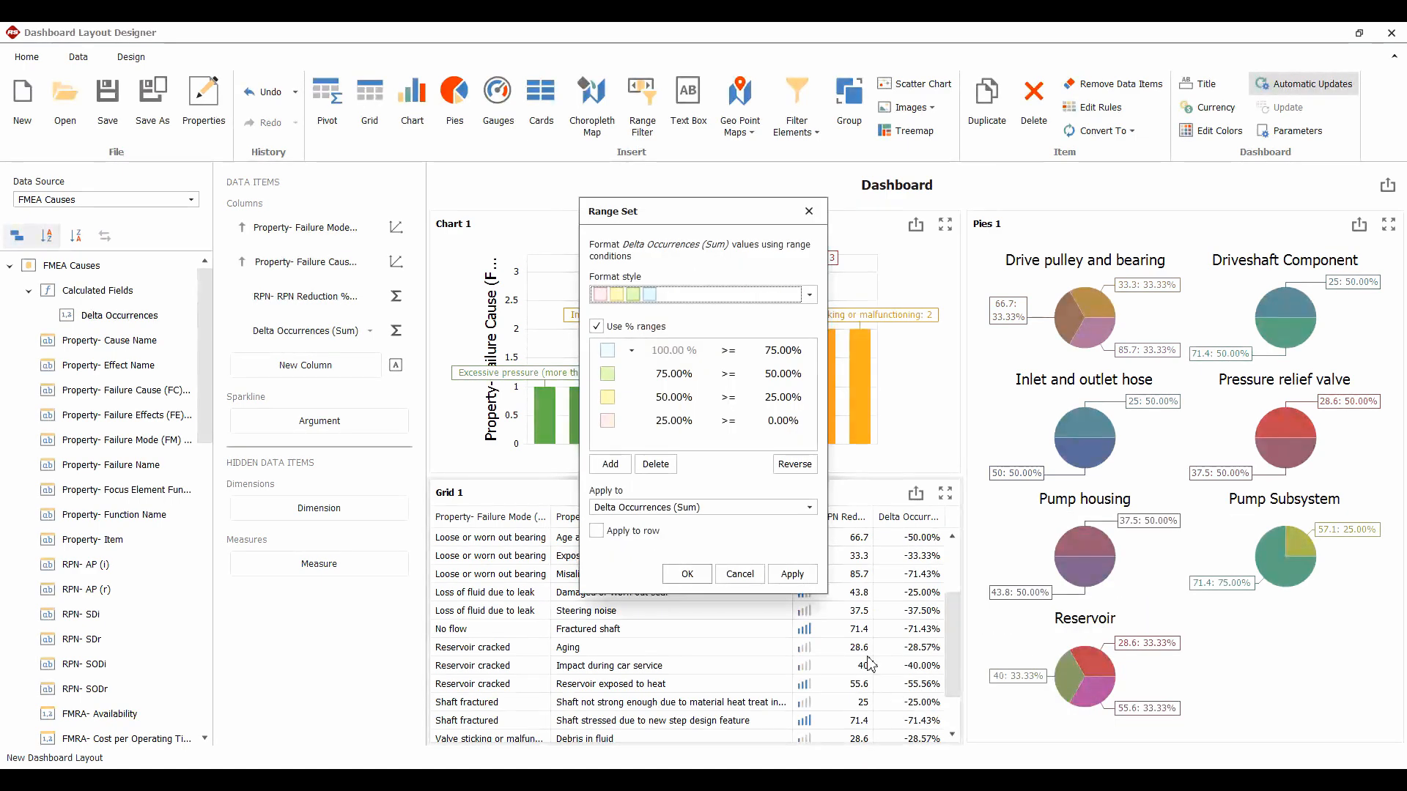
click(795, 577)
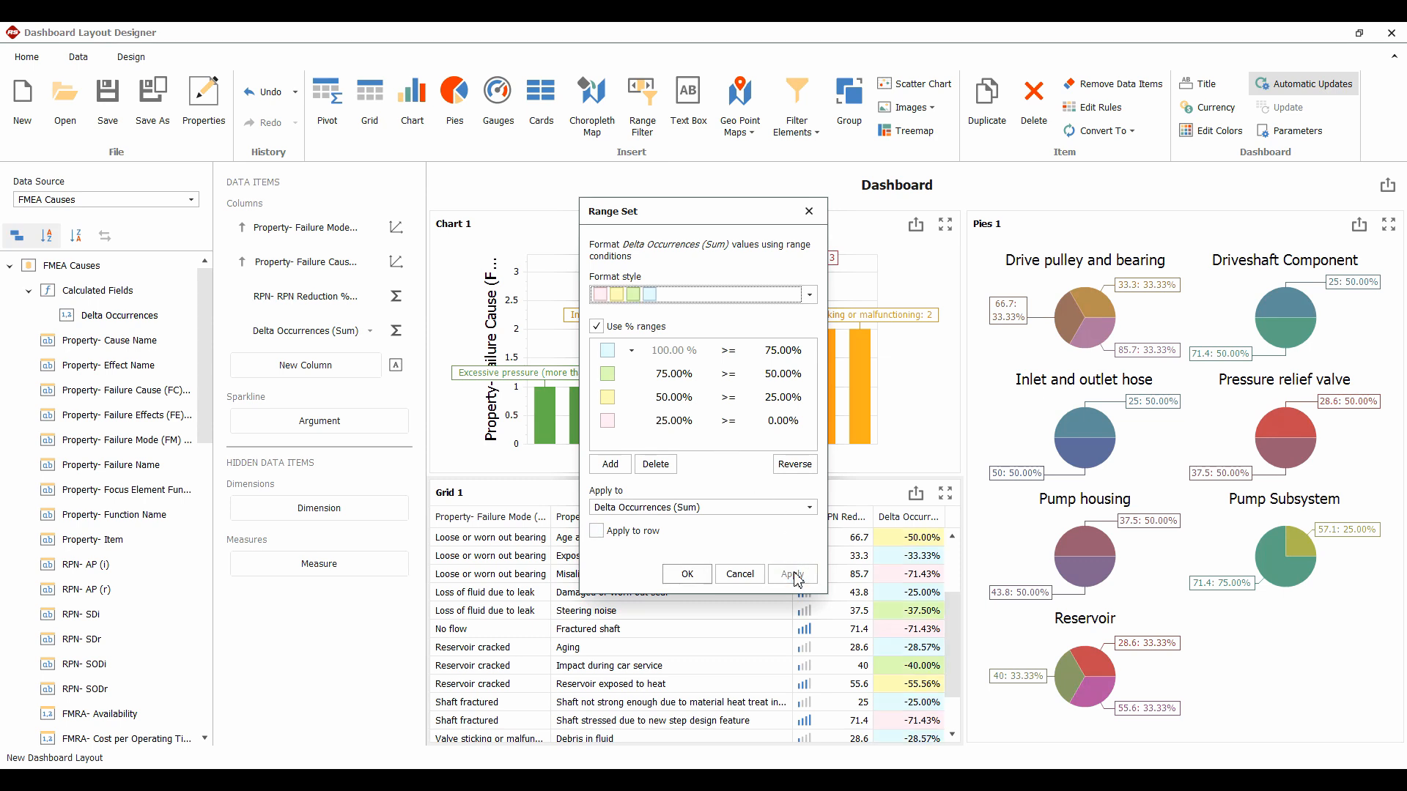
click(796, 465)
click(792, 578)
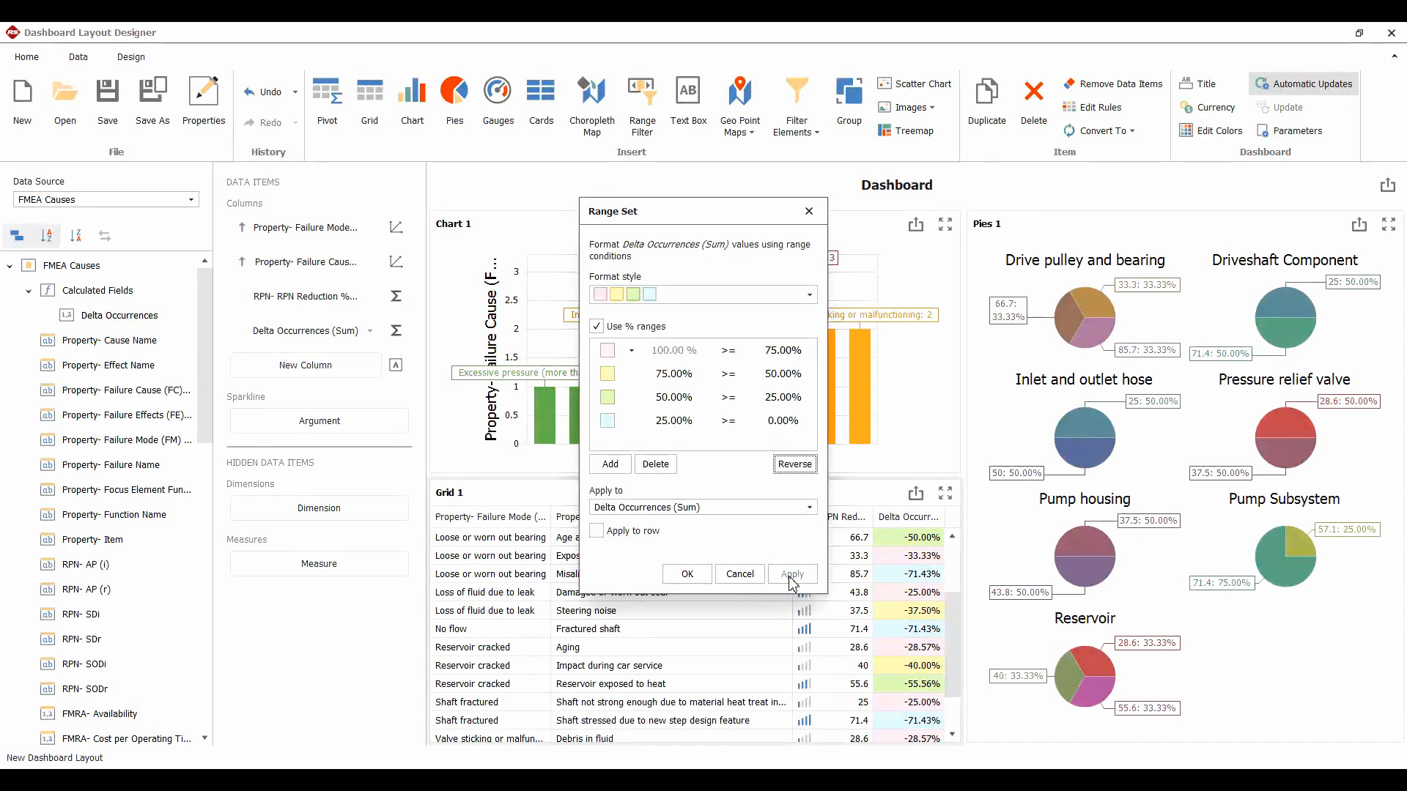
click(687, 574)
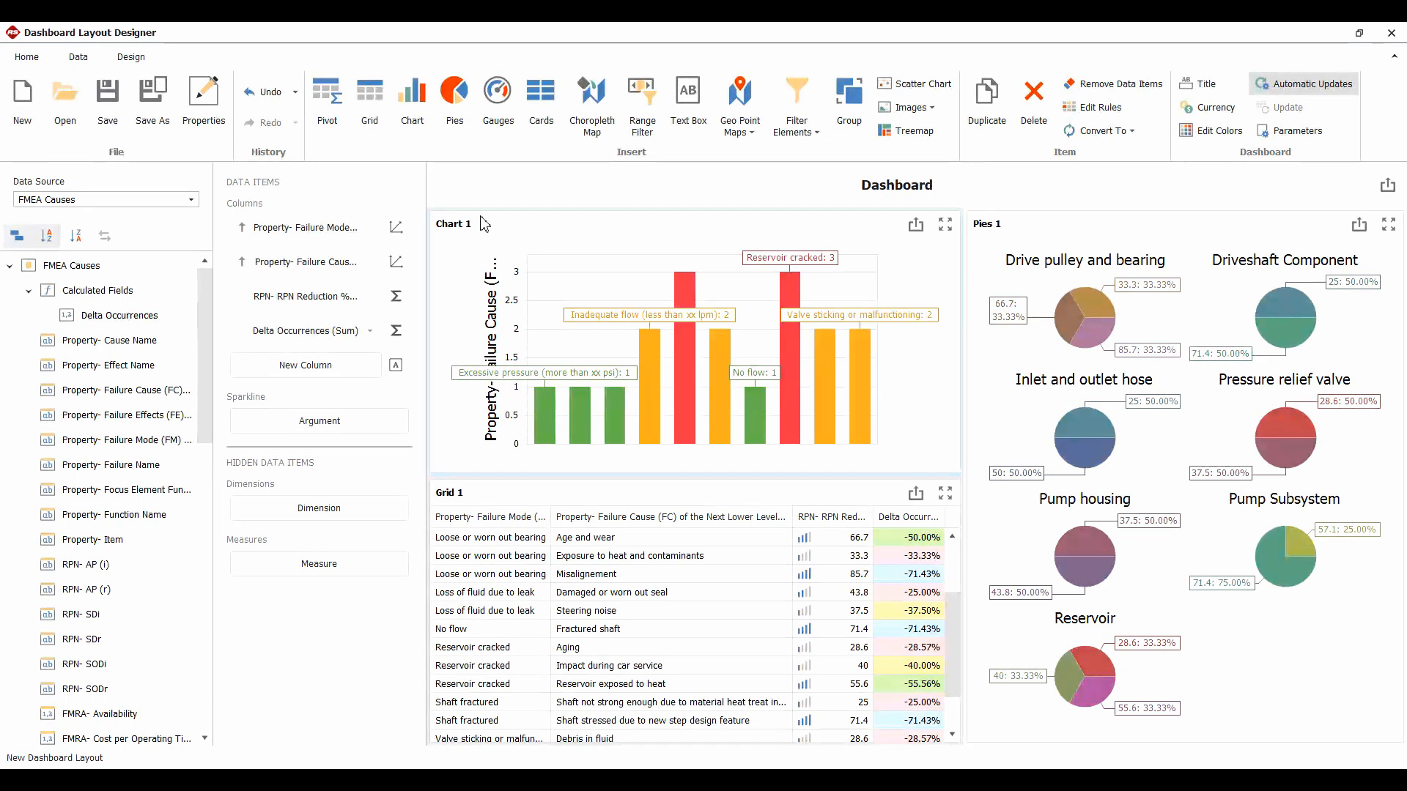
Save the dashboard layout as Layout_13, and close the layout designer and the Dashboard Layout Manager
click(113, 100)
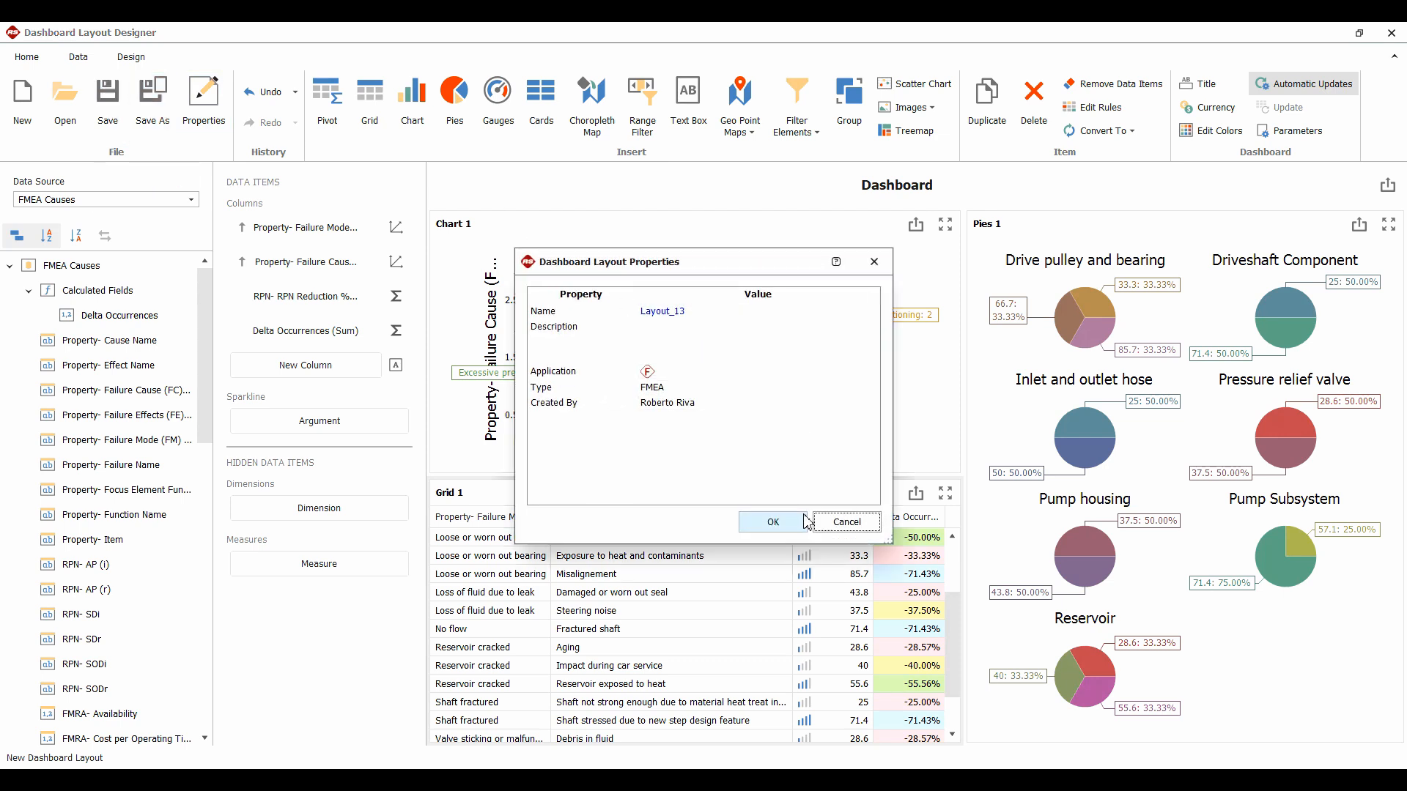
click(781, 523)
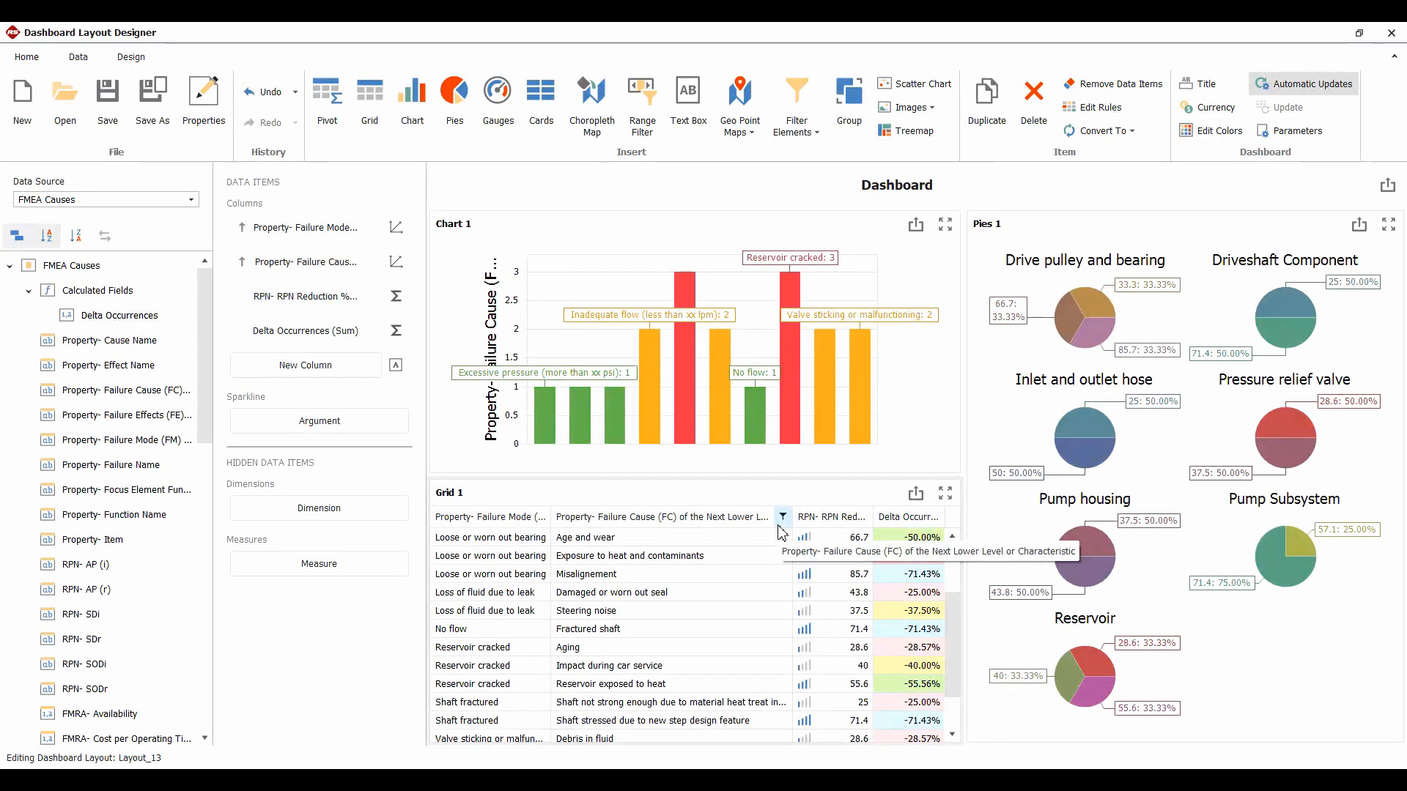
click(1390, 34)
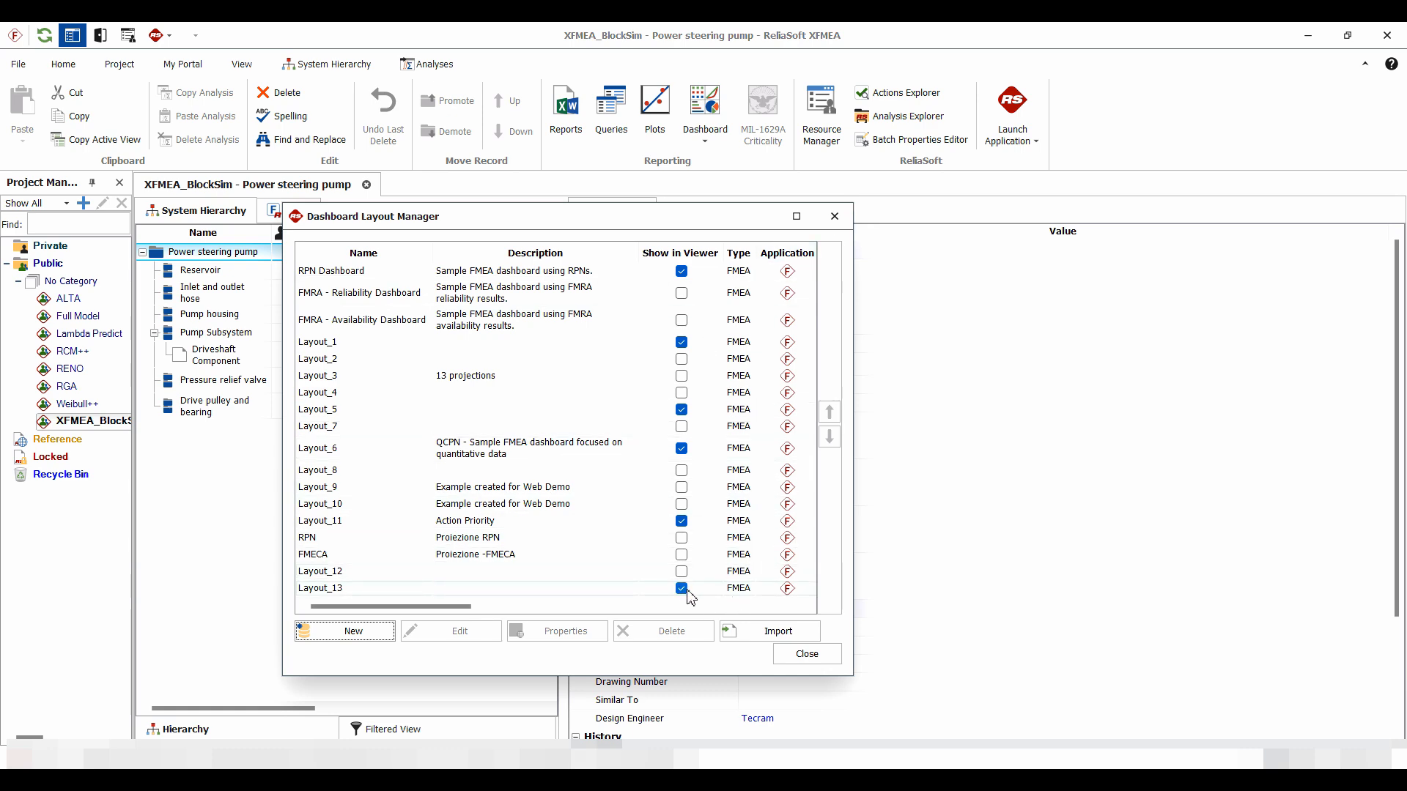
click(807, 655)
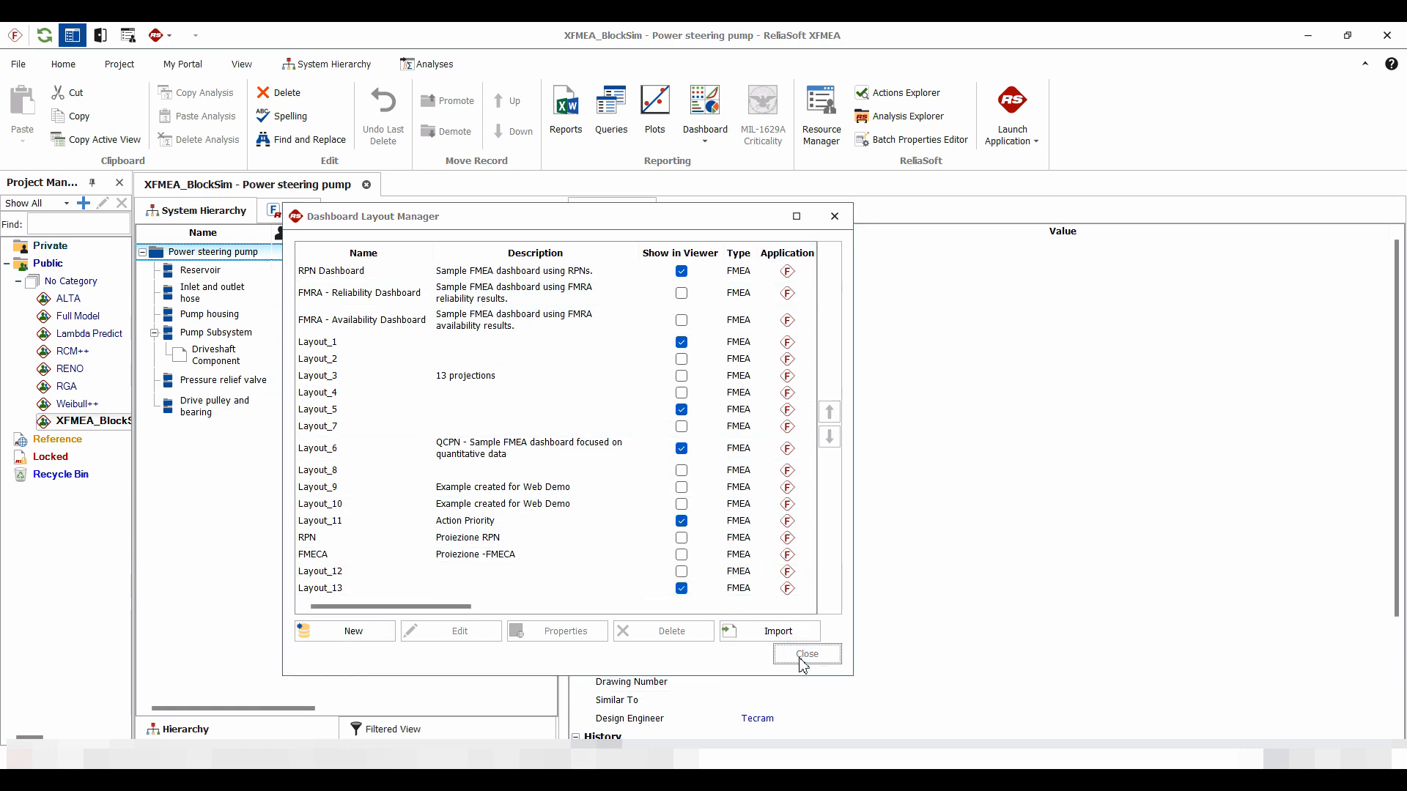
Open the Dashboard Viewer for the power steering pump project and display Layout_13
click(704, 110)
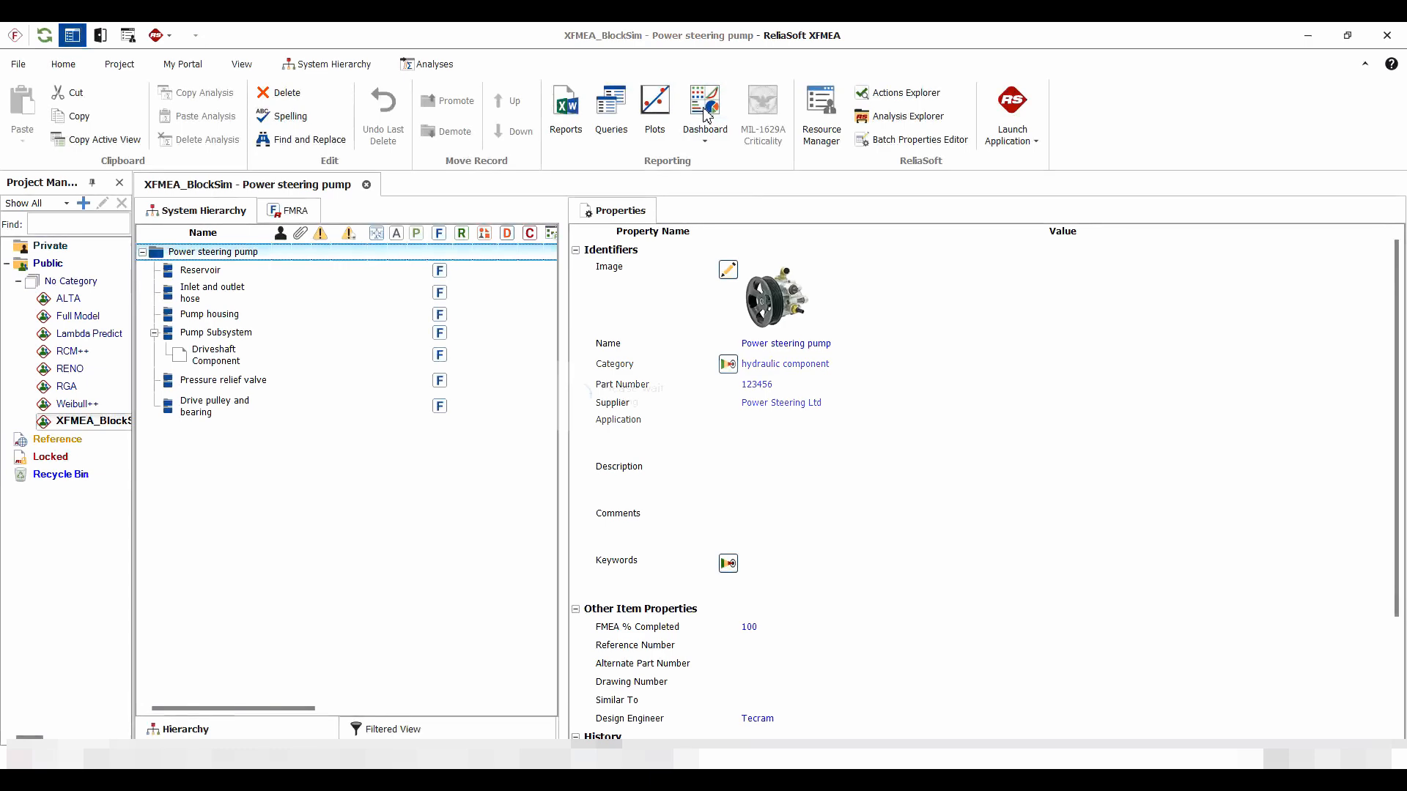
click(627, 86)
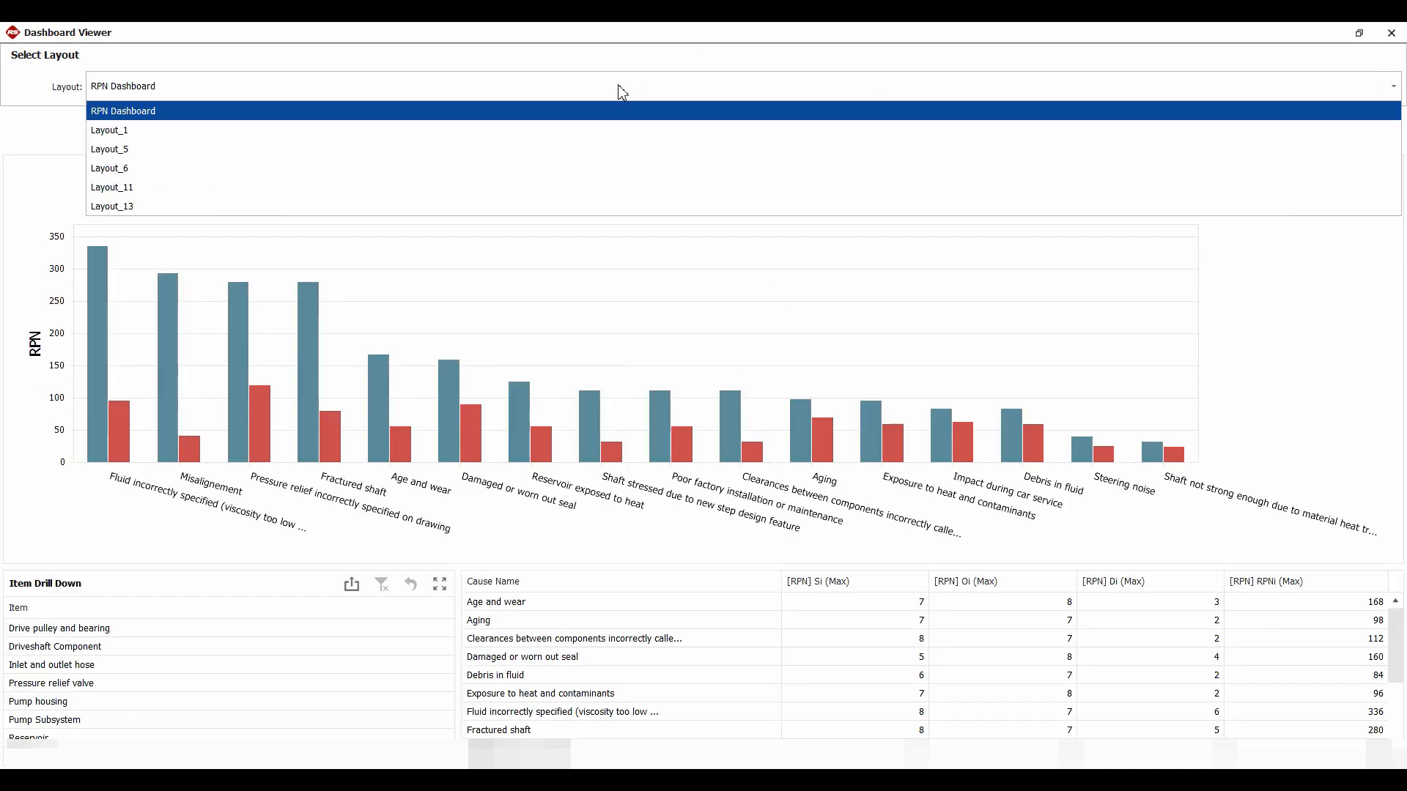
click(173, 213)
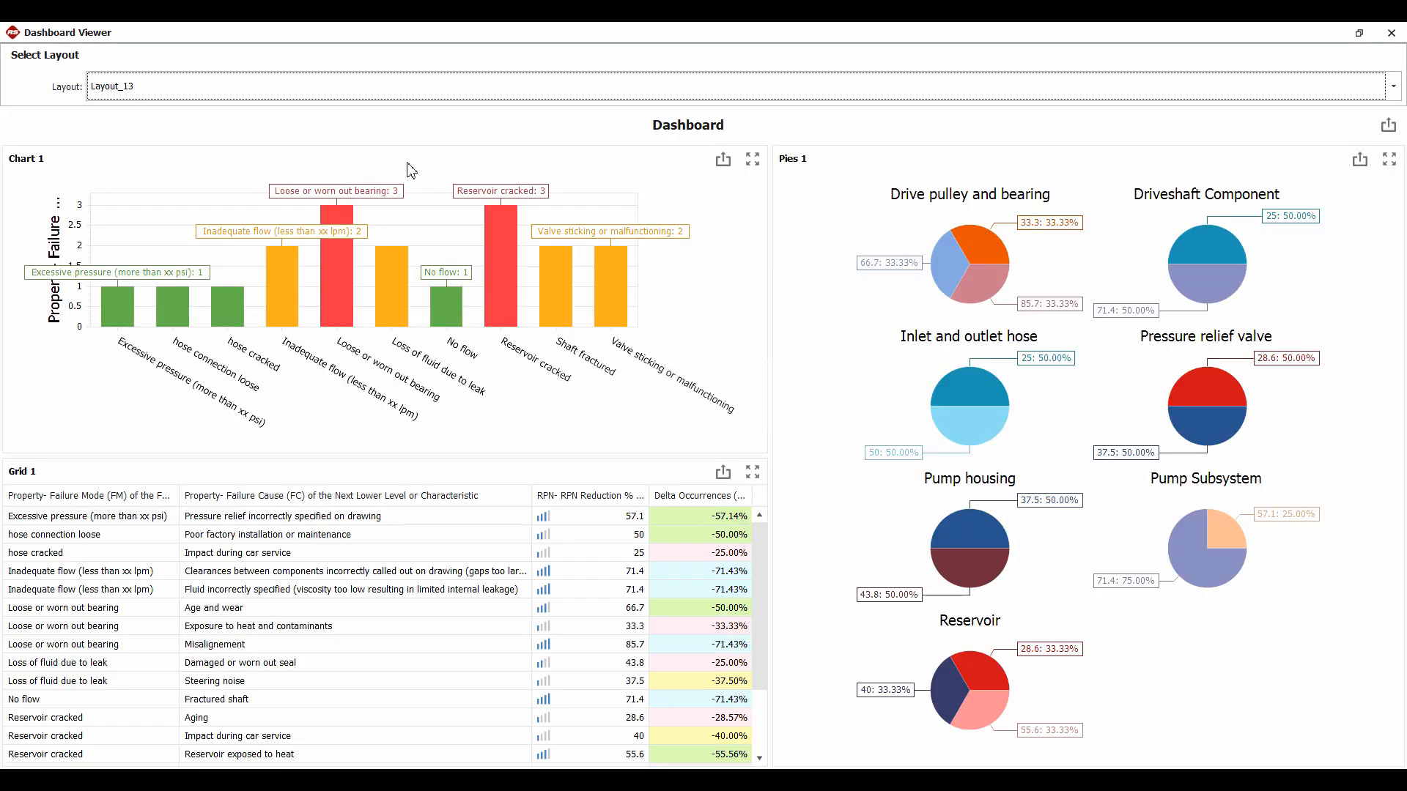